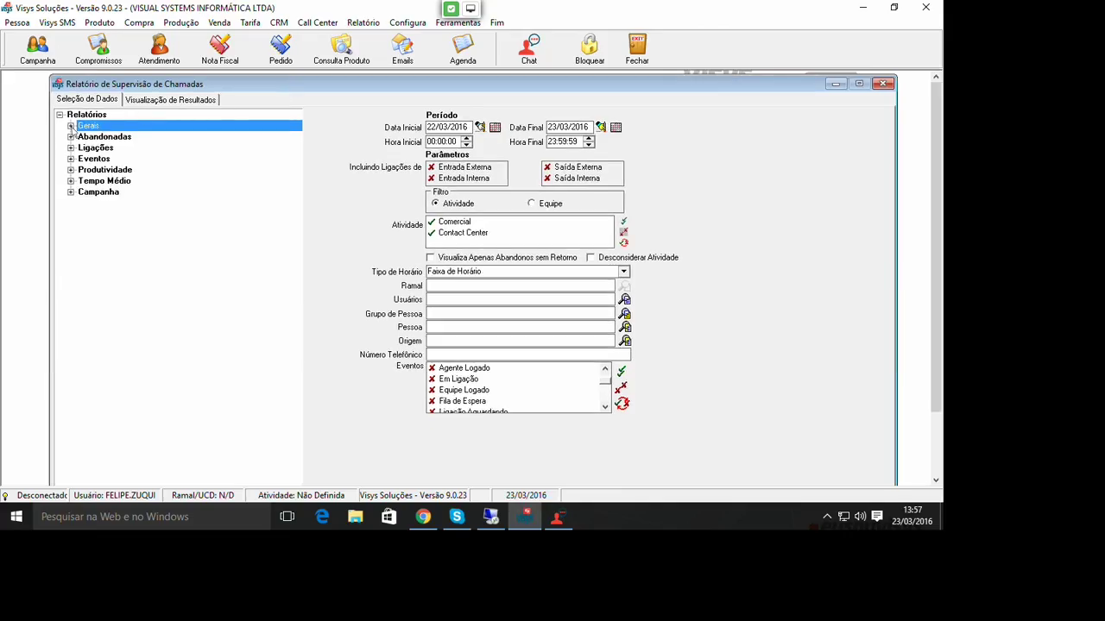
# - Expand the Gerais, Abandonadas, Ligações, Eventos, Produtividade, Tempo Médio and Campanha report groups
pyautogui.click(70, 126)
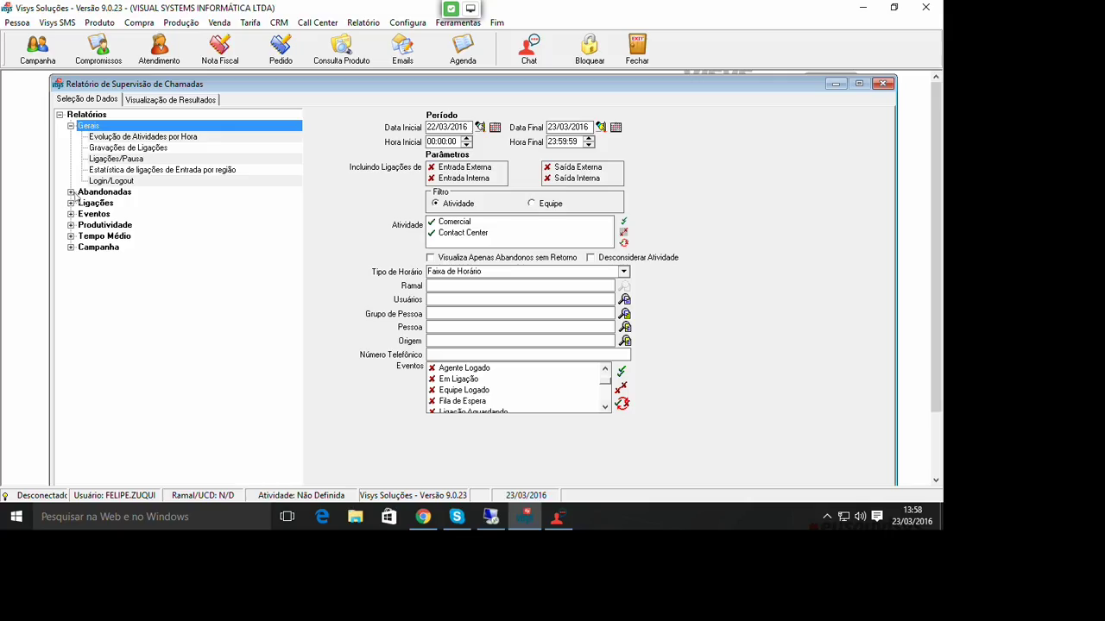
pyautogui.click(72, 192)
pyautogui.click(71, 258)
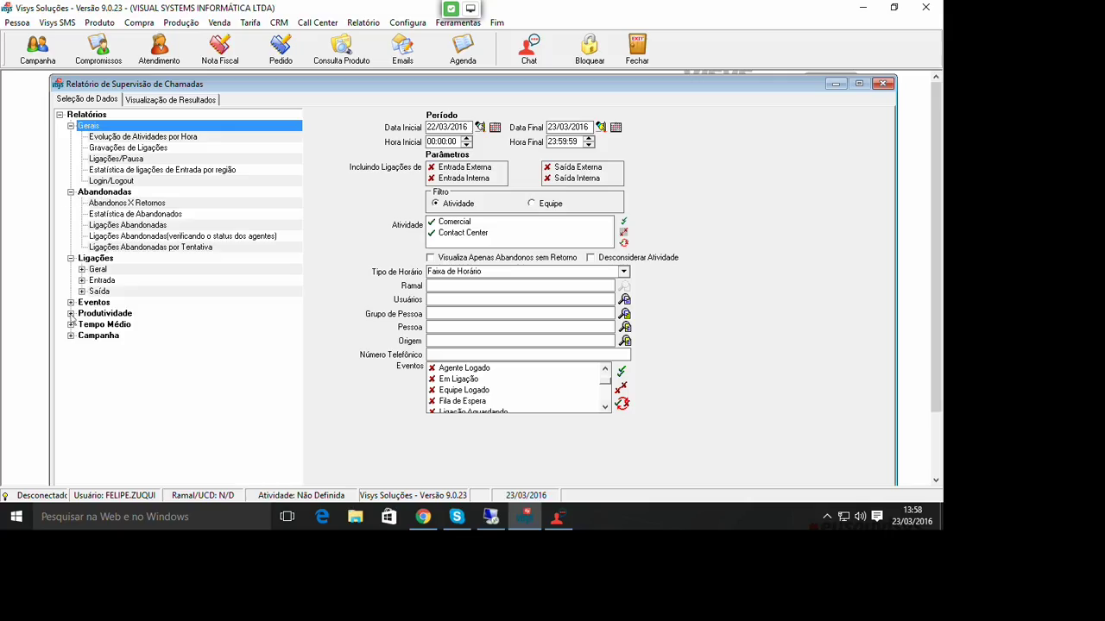
pyautogui.click(71, 303)
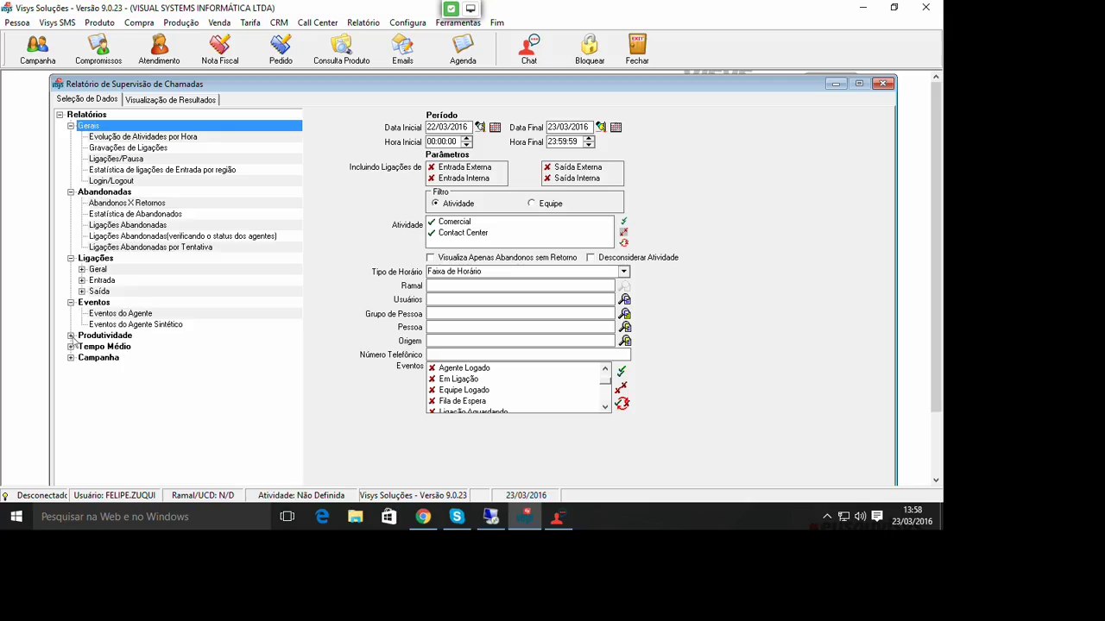
pyautogui.click(71, 336)
pyautogui.click(70, 369)
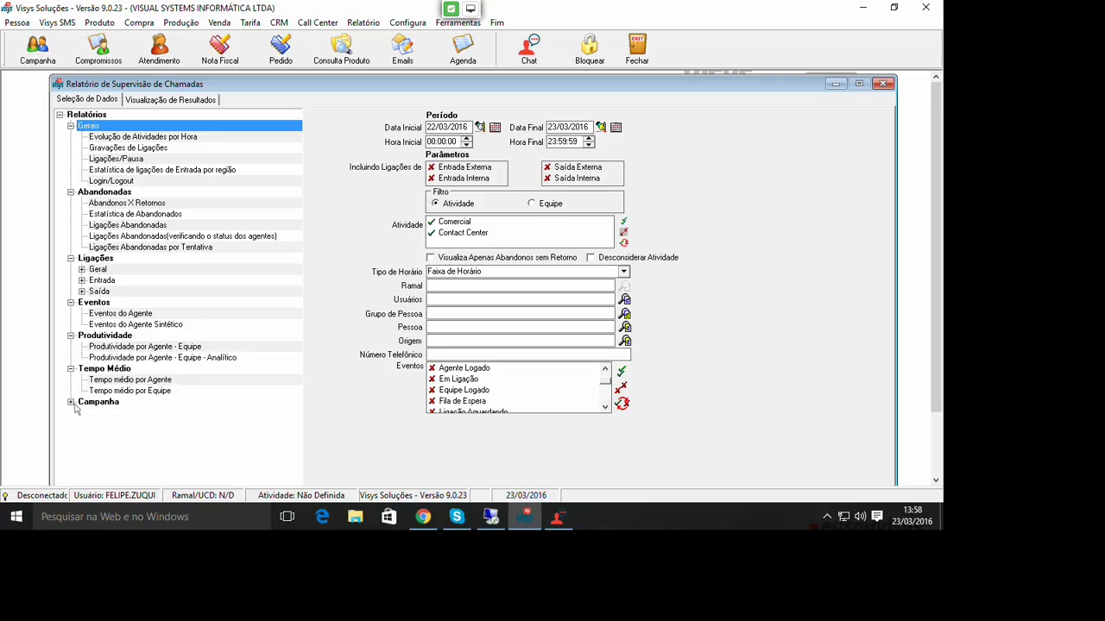
pyautogui.click(71, 402)
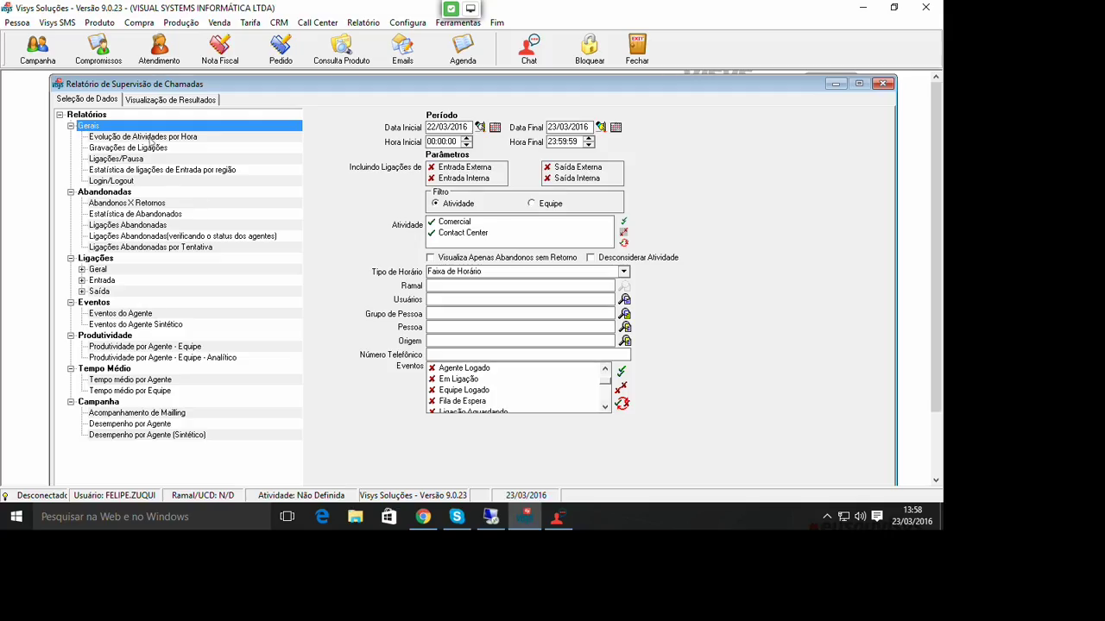
# - Set up the Evolução de Atividades por Hora report from 01/03/2016, excluding the Comercial activity and including the Em Ligação event
pyautogui.click(151, 138)
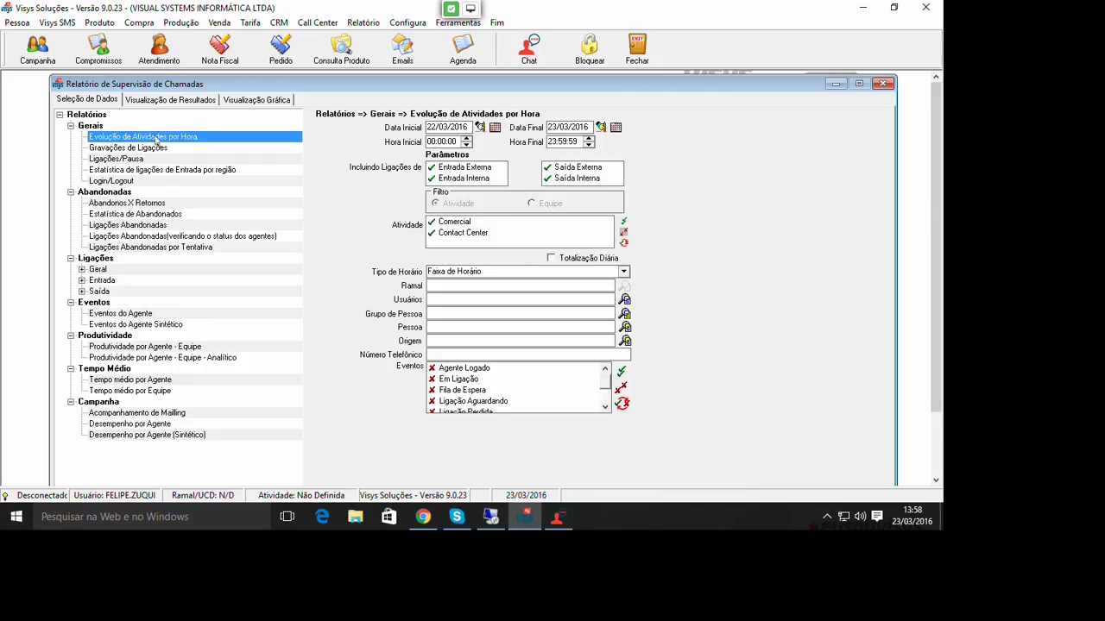
pyautogui.click(495, 129)
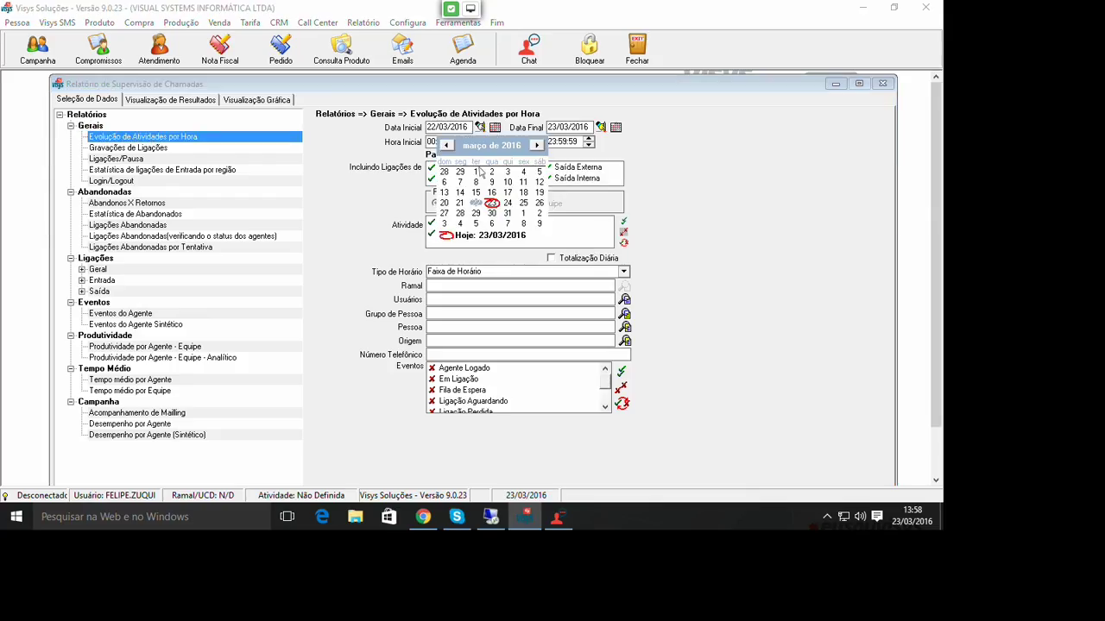
pyautogui.click(476, 174)
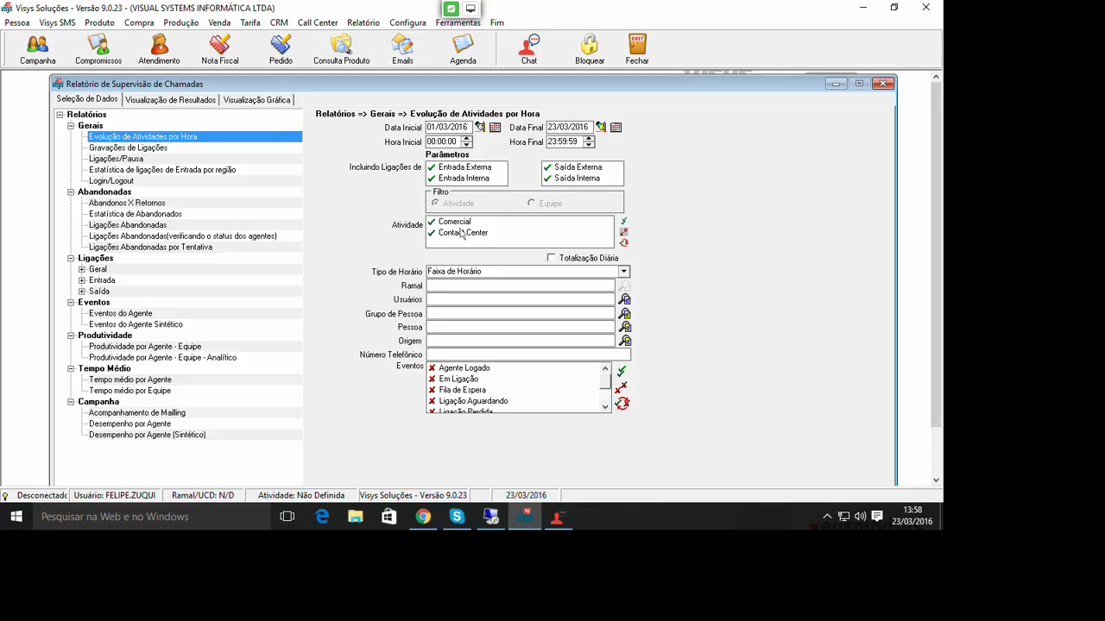
pyautogui.click(458, 223)
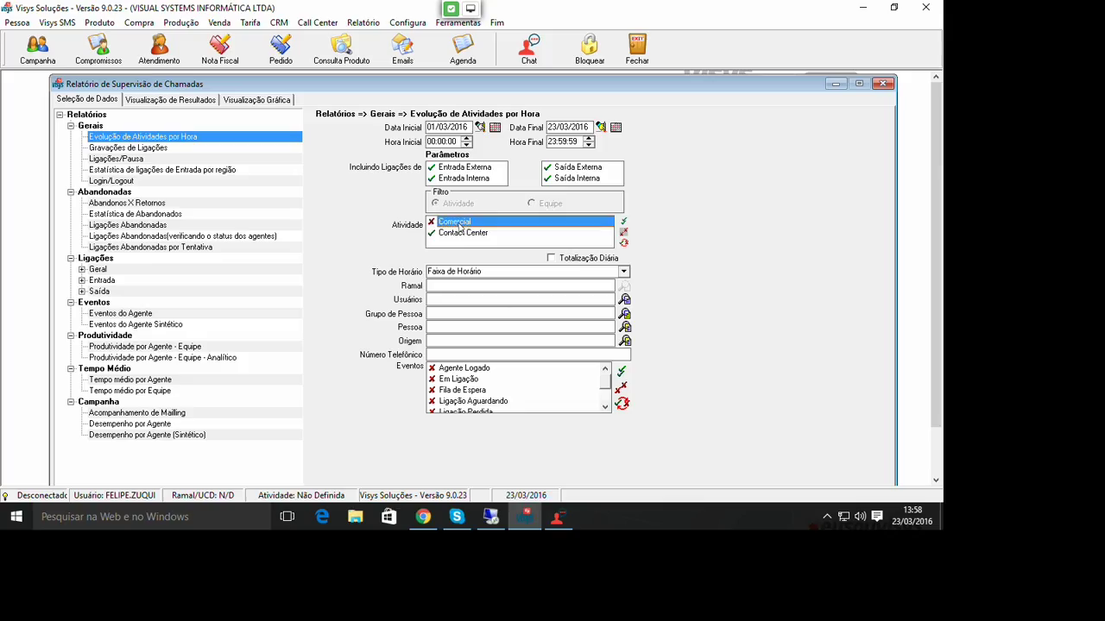
pyautogui.click(448, 380)
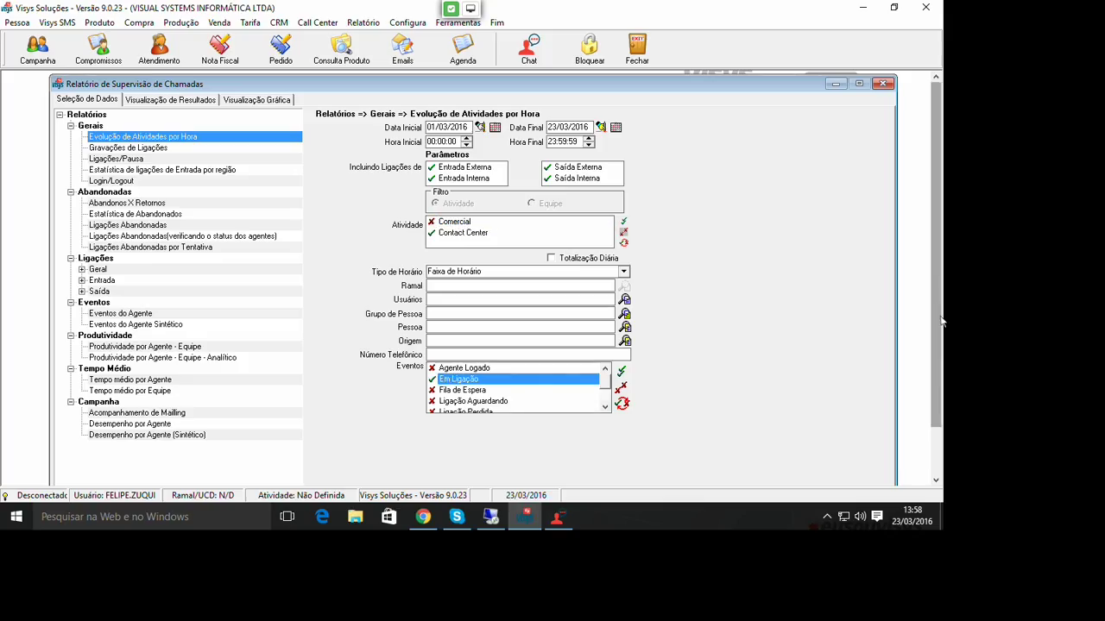
# - Generate the hourly activity report and switch its results to the graphical view
pyautogui.moveTo(934, 295); pyautogui.dragTo(934, 344)
pyautogui.click(134, 460)
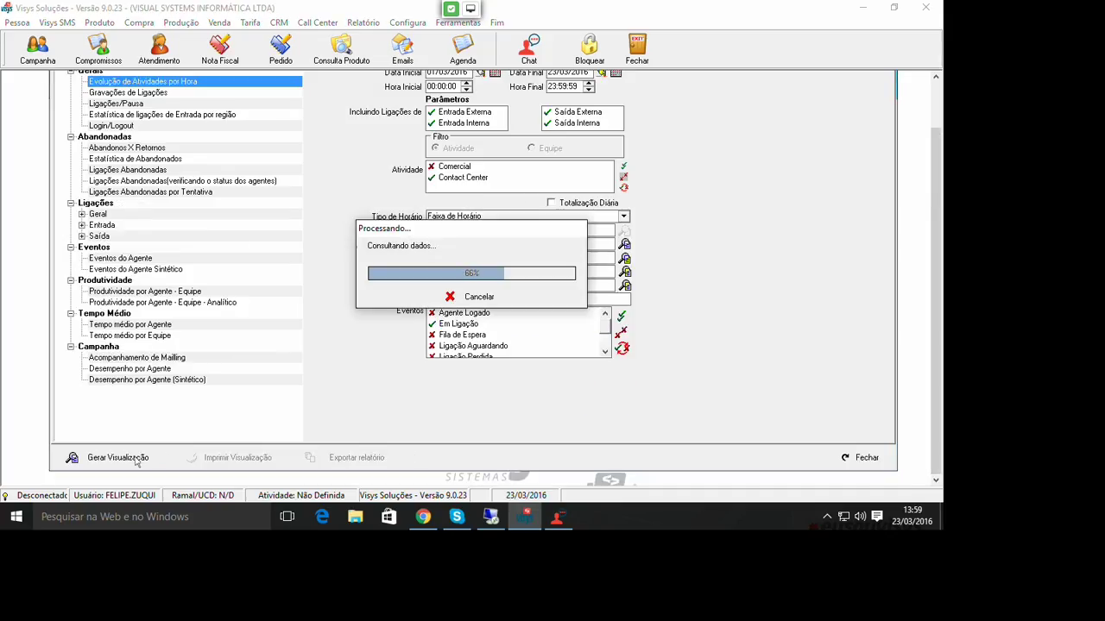
pyautogui.moveTo(931, 158); pyautogui.dragTo(931, 95)
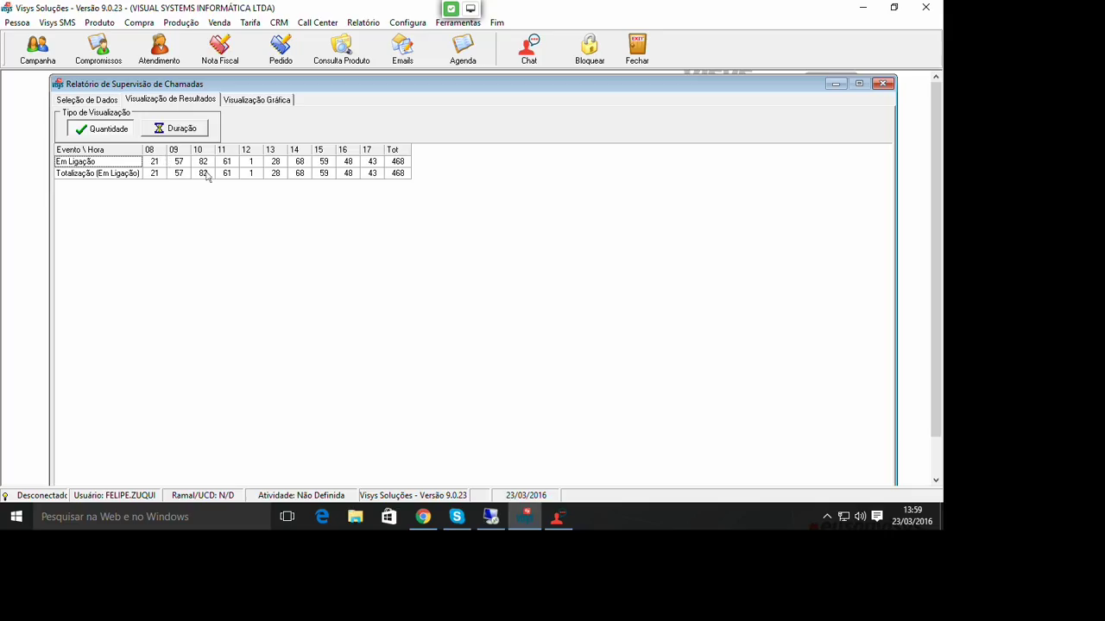
pyautogui.click(261, 101)
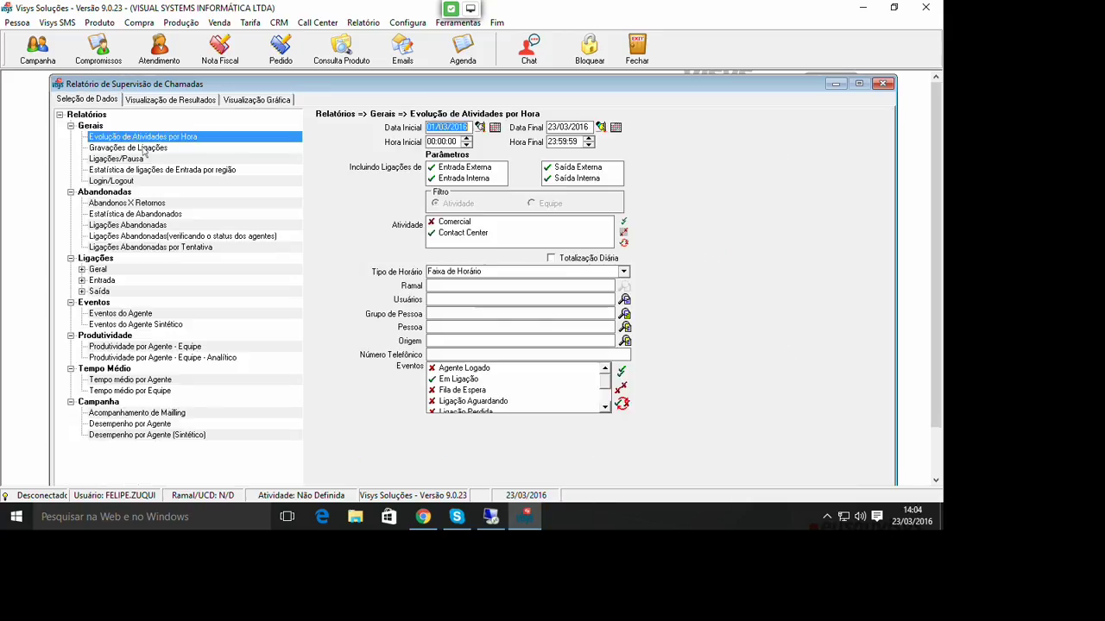
# - Generate the Gravações de Ligações report and bring up the Salvar Ligação option for the first recording
pyautogui.click(144, 149)
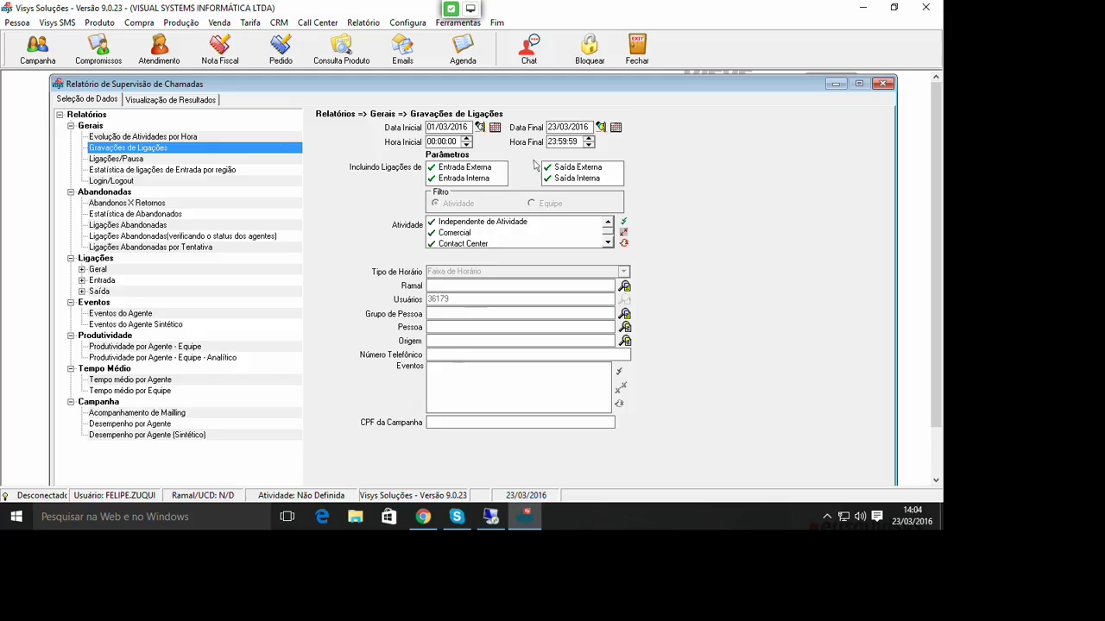
pyautogui.scroll(-1, 935, 172)
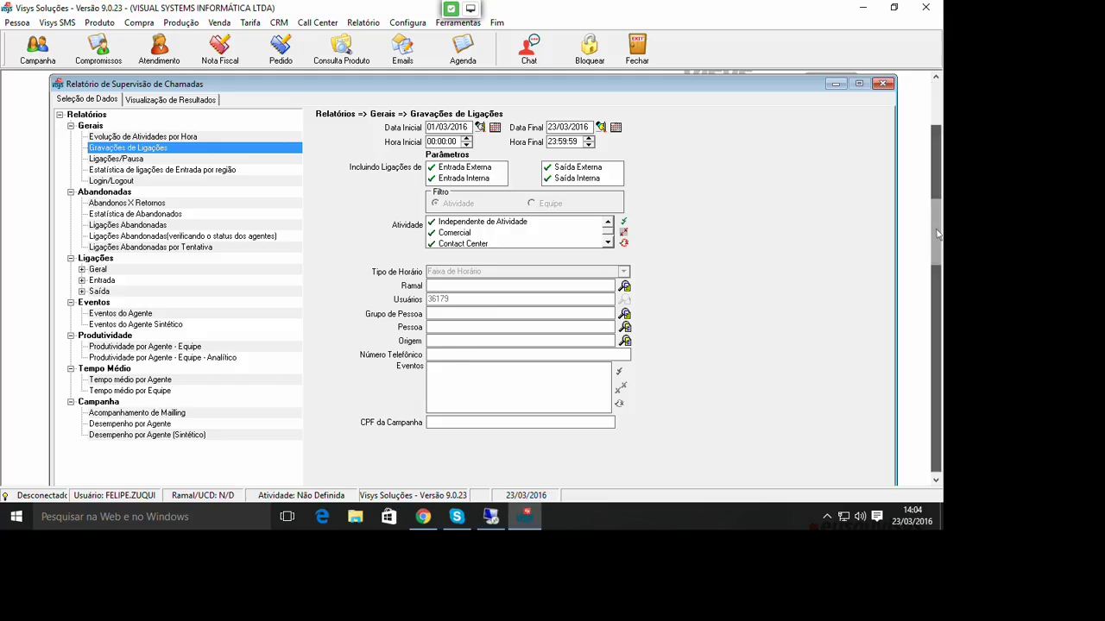
pyautogui.click(108, 458)
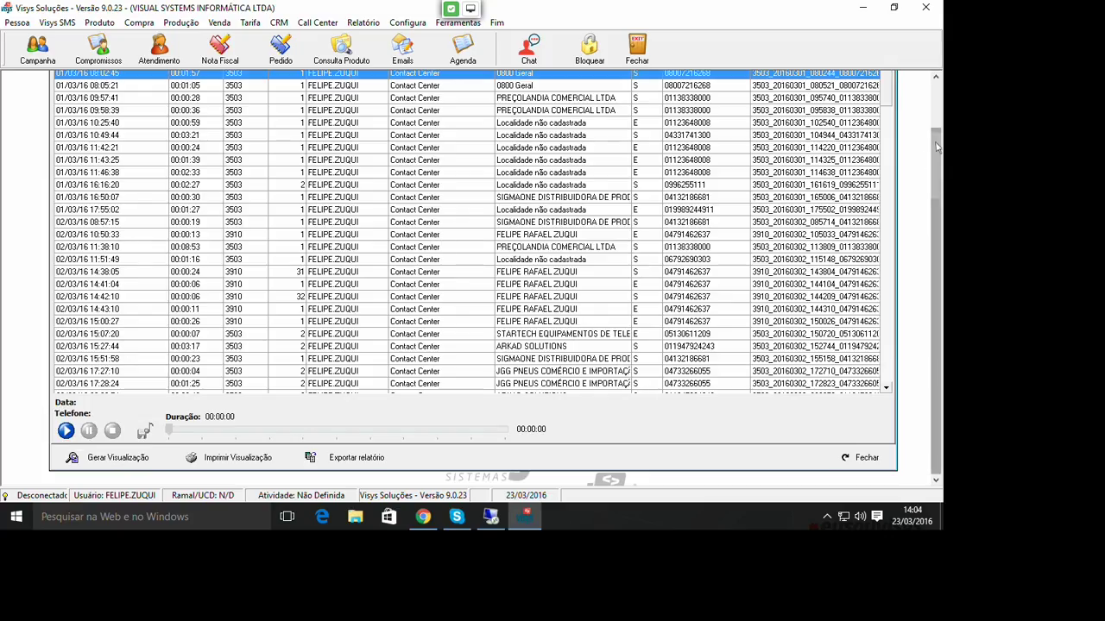
pyautogui.scroll(1, 939, 114)
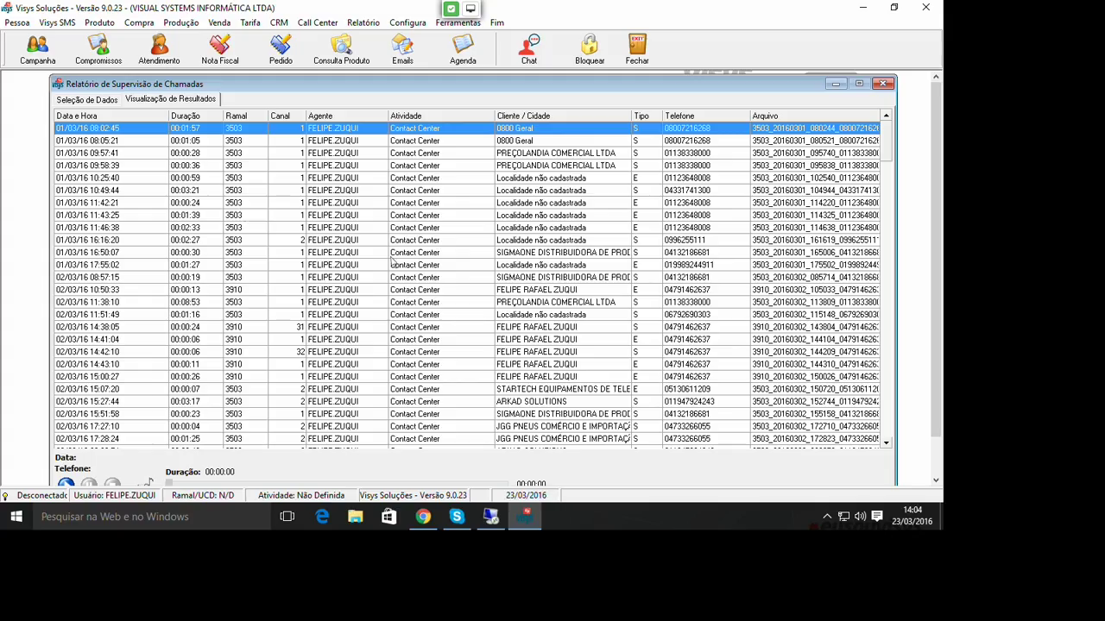
pyautogui.rightClick(509, 134)
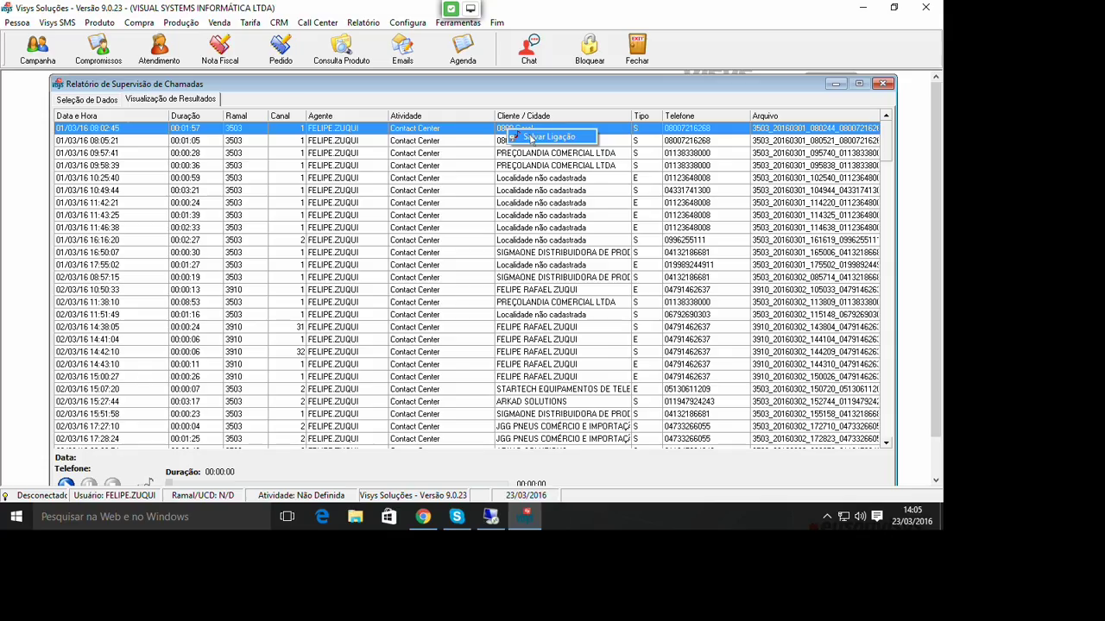
# - Generate the Ligações/Pausa report with a start date of 22/03/2016 and inspect the agents' total event durations
pyautogui.click(99, 101)
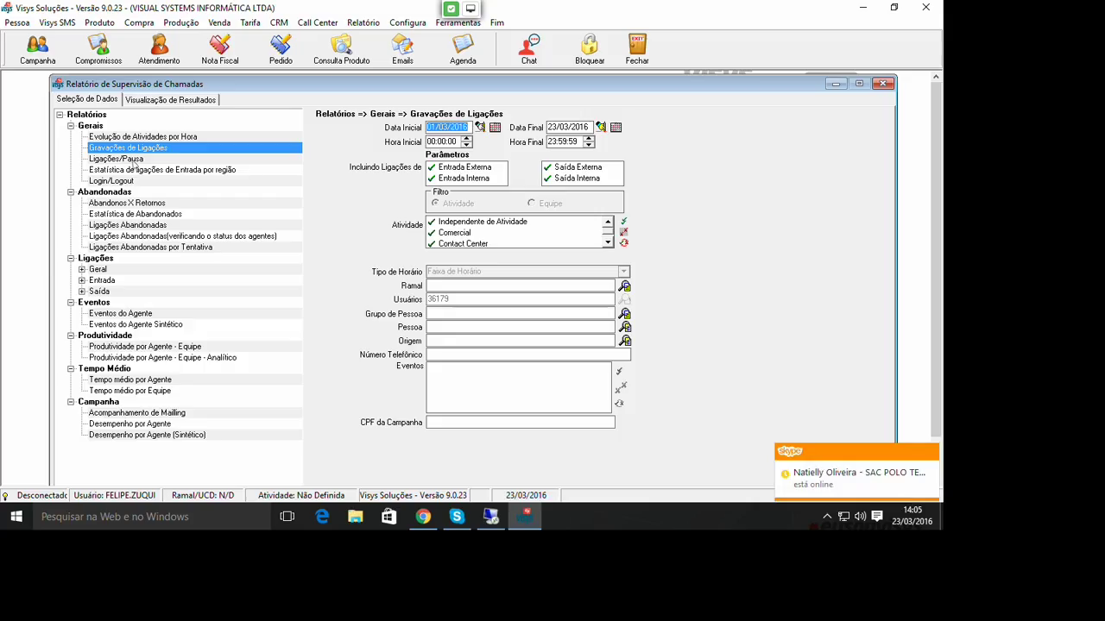
pyautogui.click(121, 159)
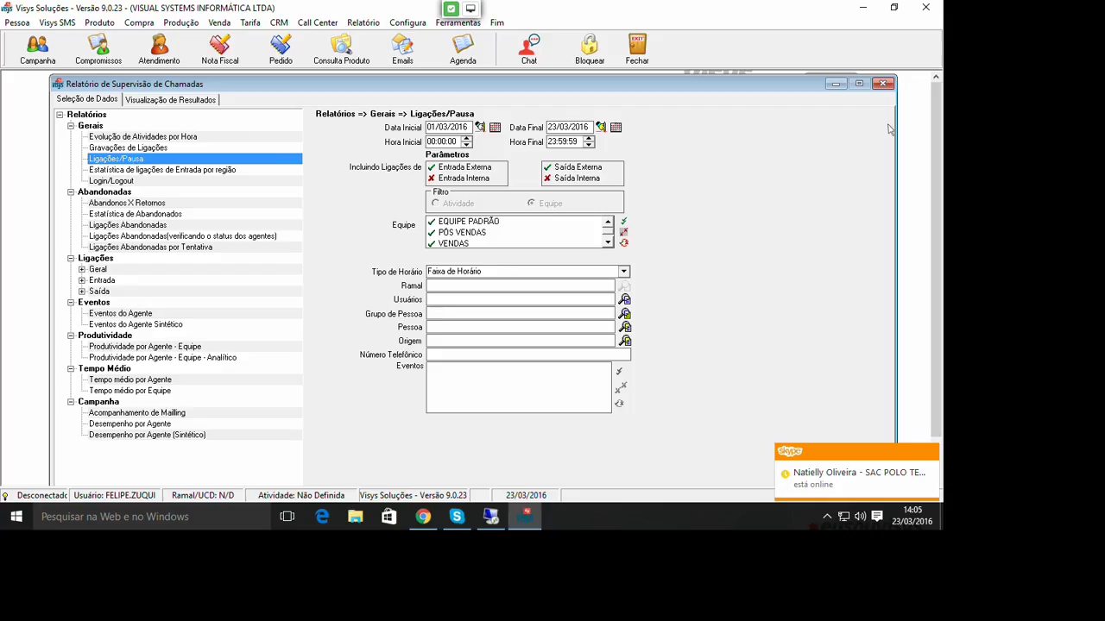
pyautogui.moveTo(938, 130); pyautogui.dragTo(942, 179)
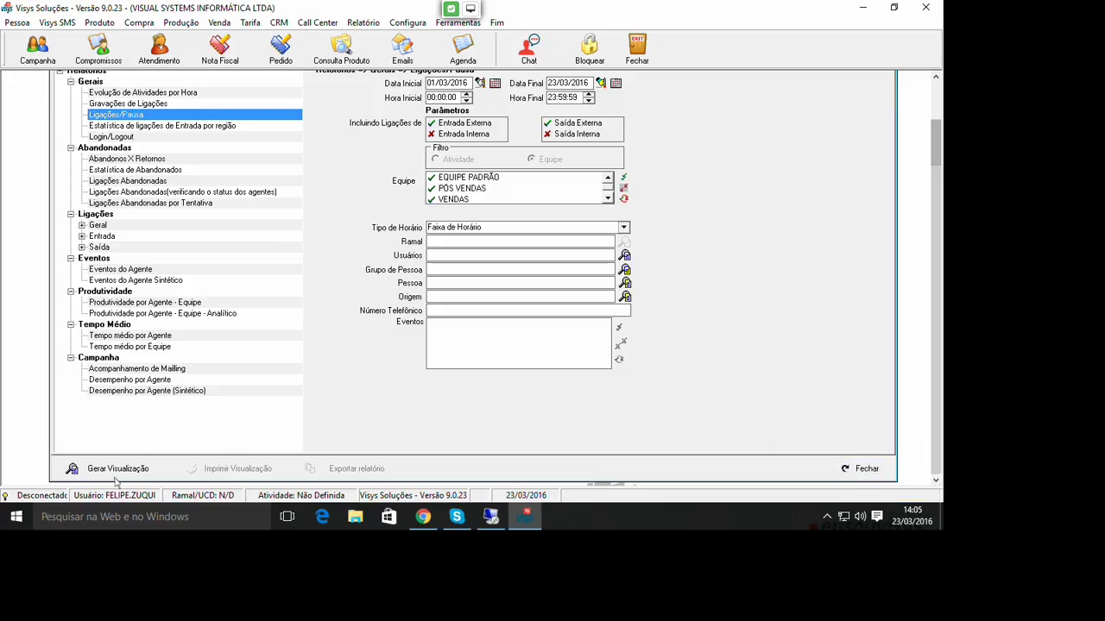
pyautogui.write('22')
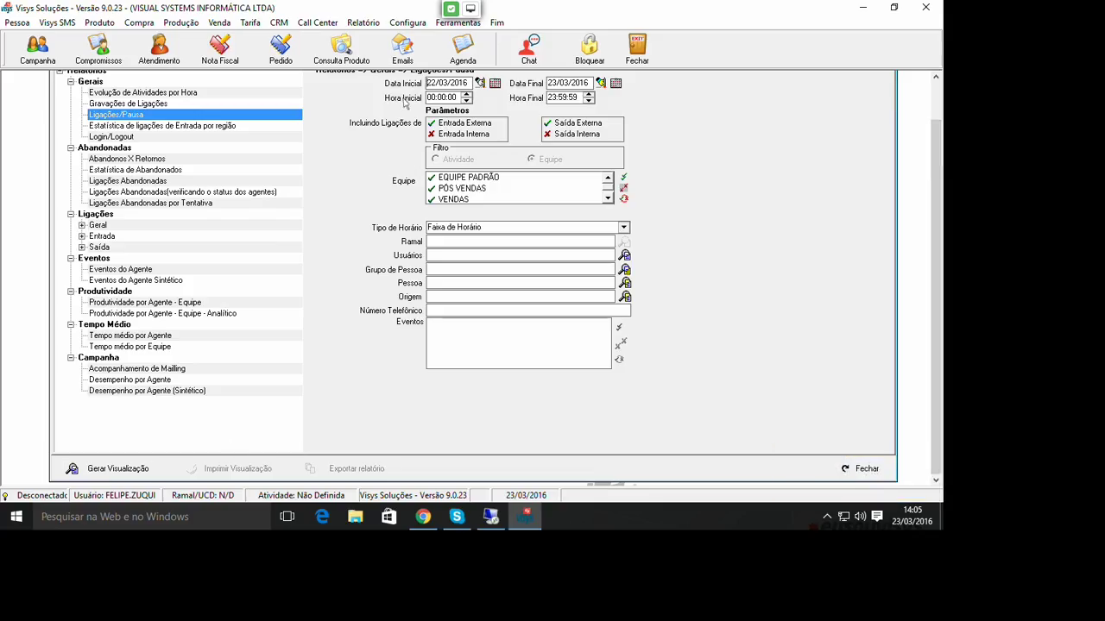
pyautogui.click(124, 472)
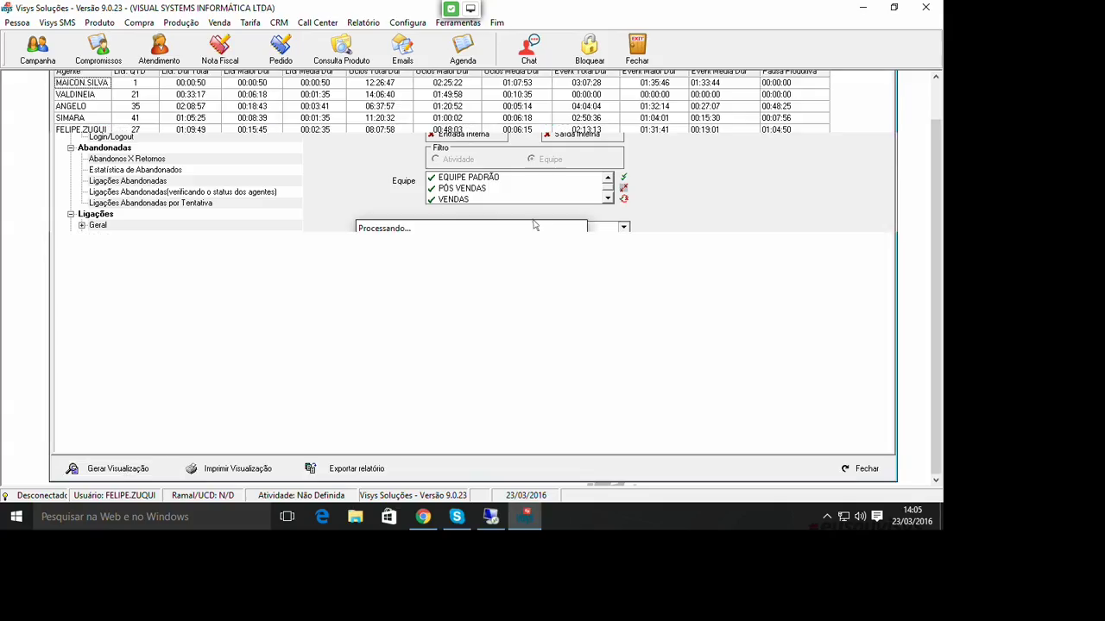
pyautogui.scroll(2, 937, 132)
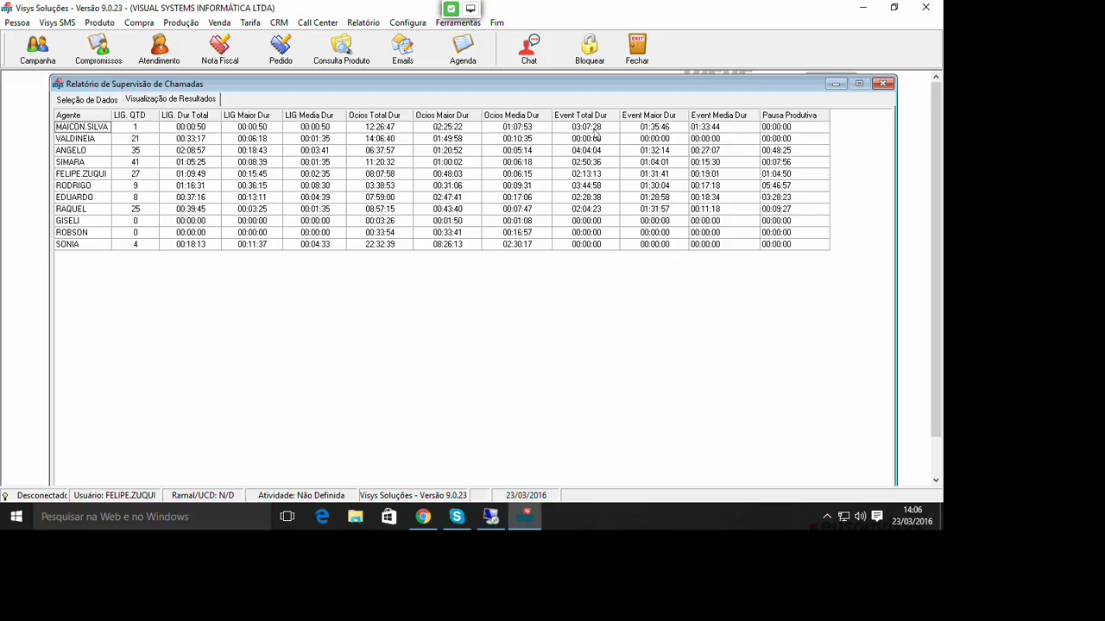
pyautogui.click(615, 188)
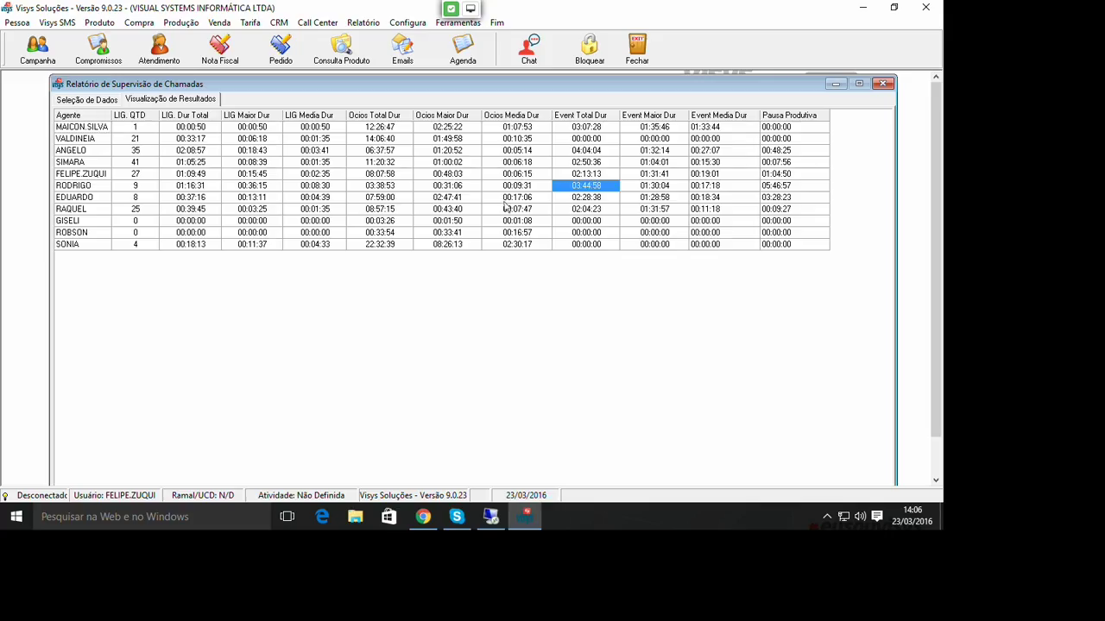
# - Examine the parameters of the Estatística de ligações de Entrada por região, Login/Logout, Abandonos X Retornos and Estatística de Abandonados reports
pyautogui.click(87, 100)
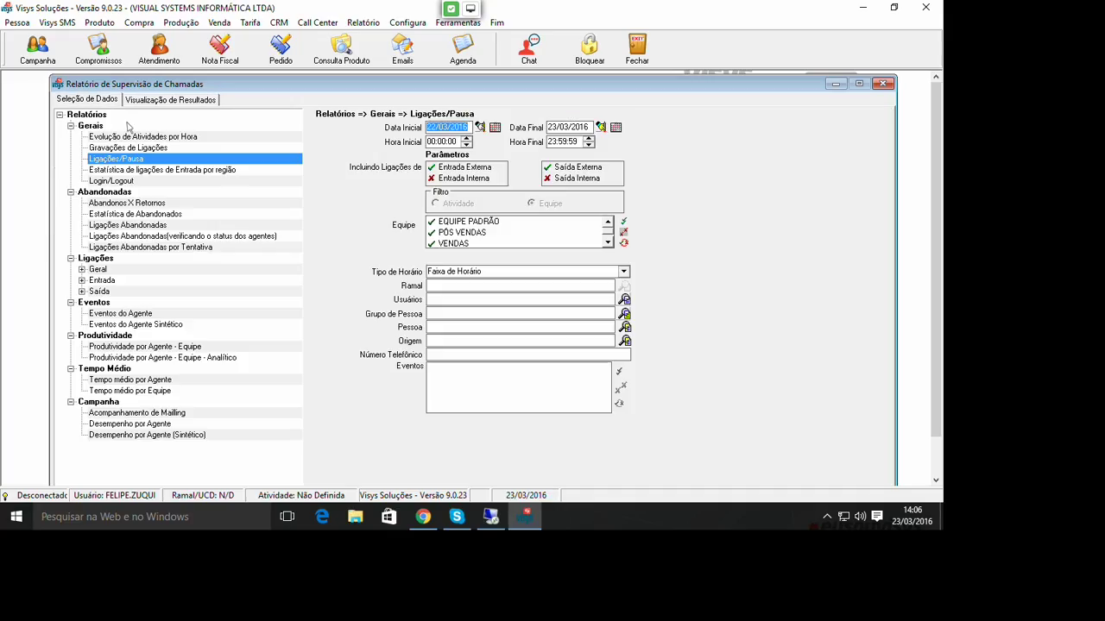
pyautogui.click(216, 173)
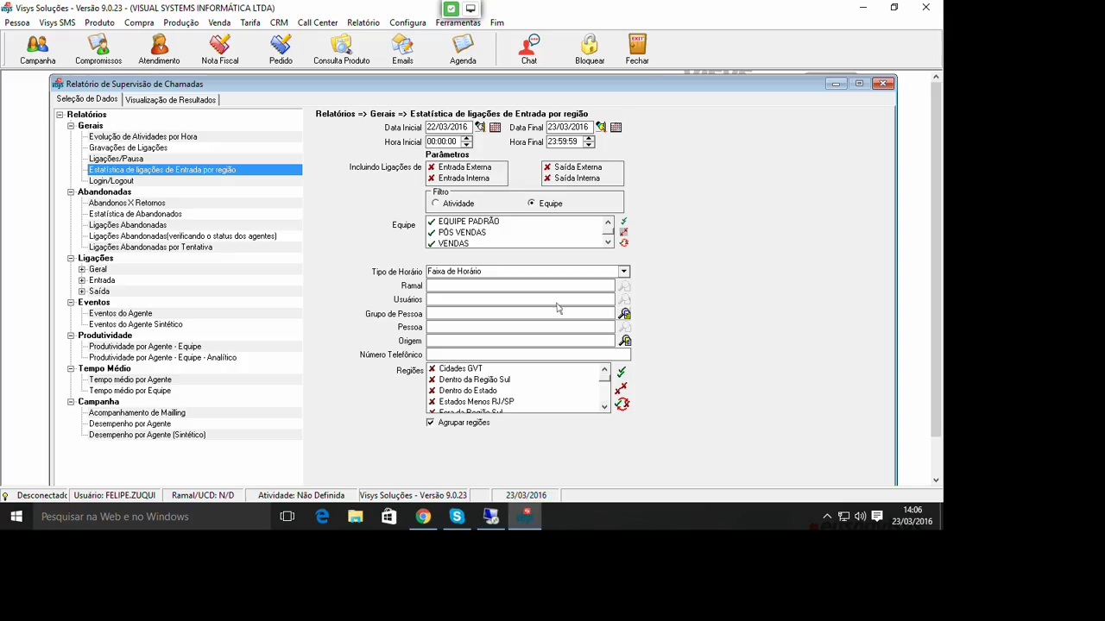
pyautogui.moveTo(935, 233); pyautogui.dragTo(935, 248)
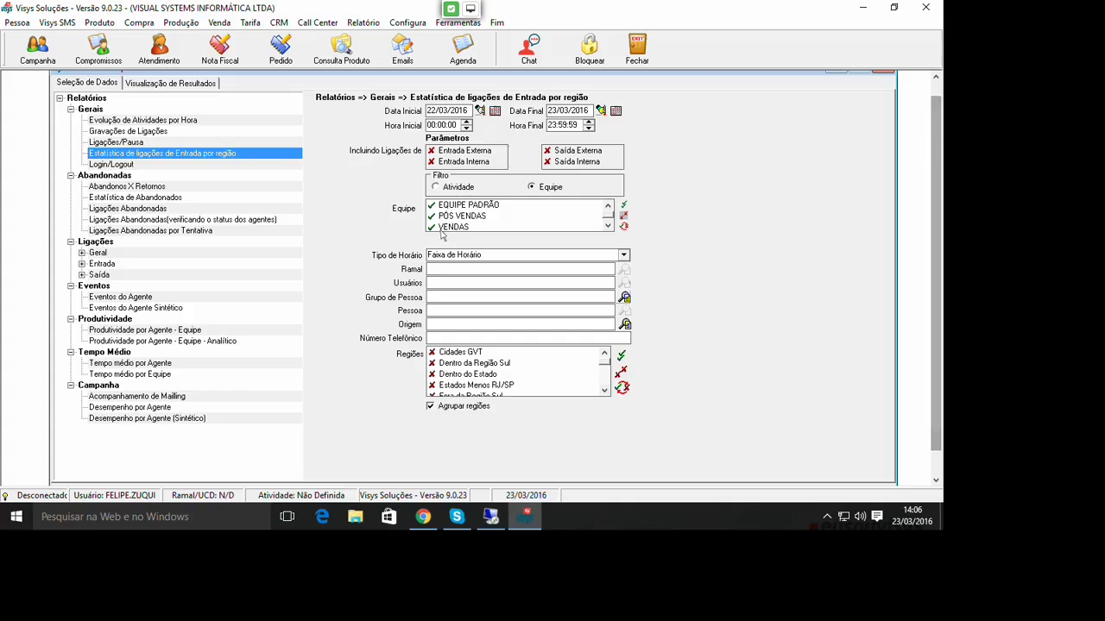
pyautogui.click(128, 167)
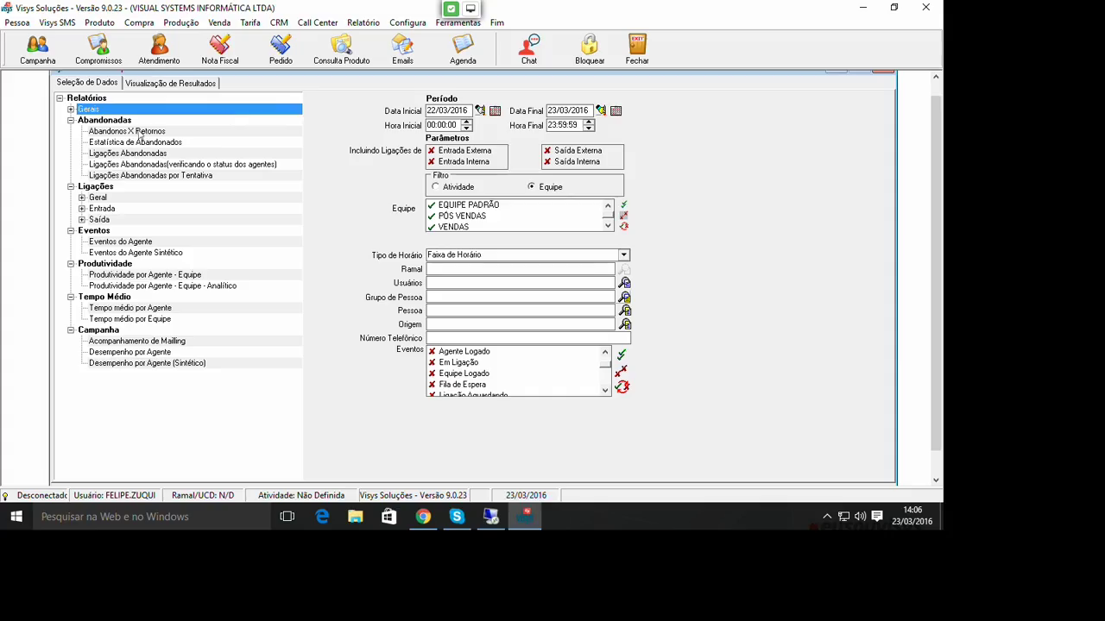
pyautogui.click(138, 131)
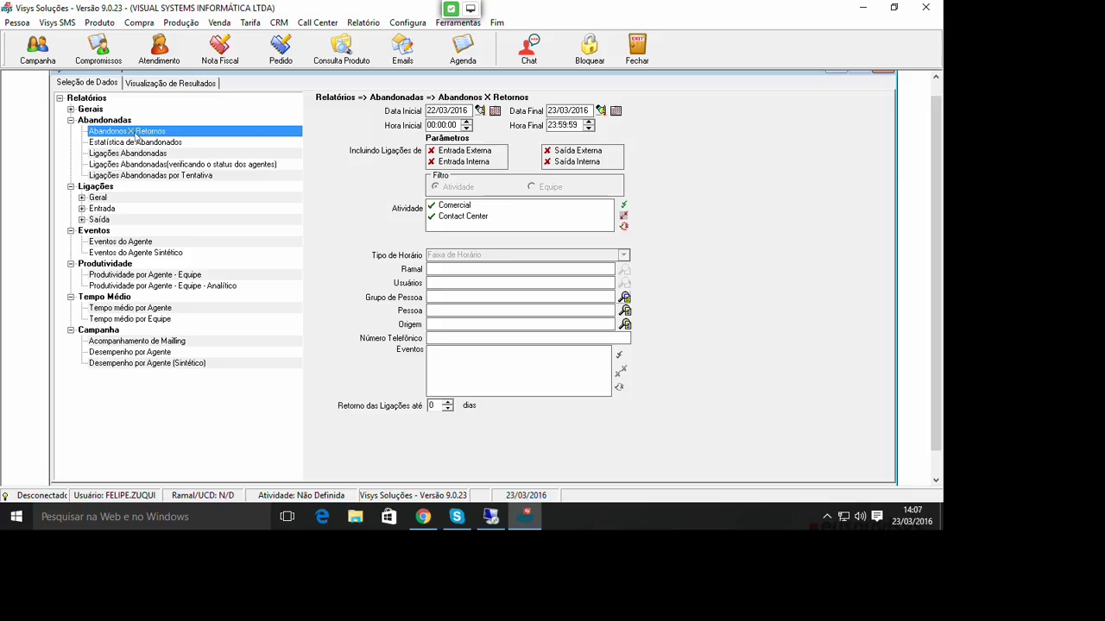
pyautogui.click(137, 142)
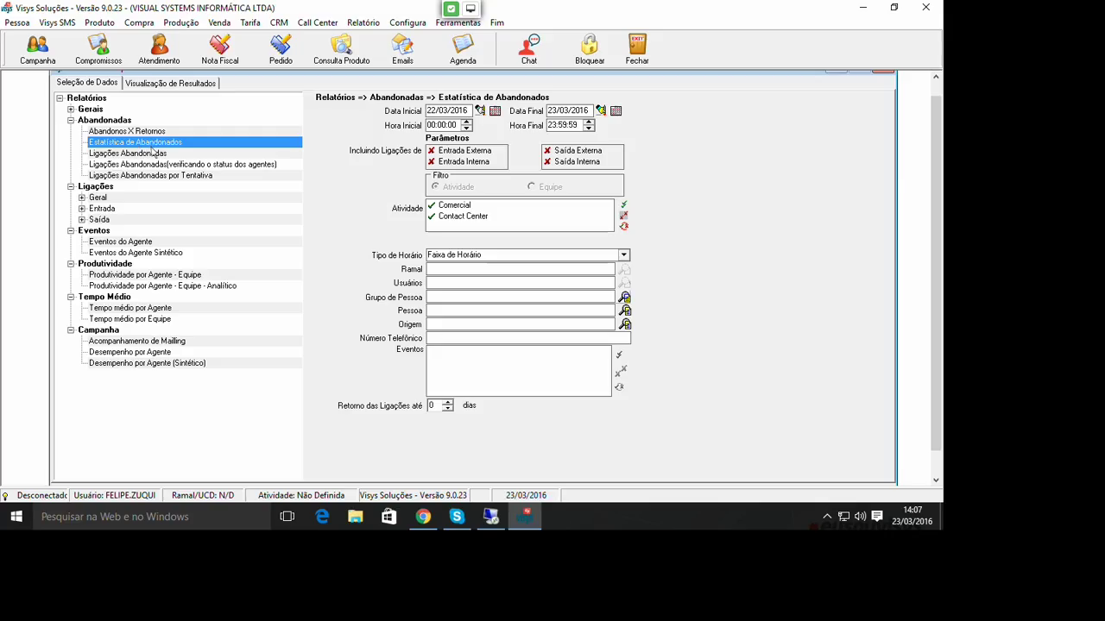
# - Generate the Ligações Abandonadas report with a start date of 01/03/2016 and view its results
pyautogui.click(145, 154)
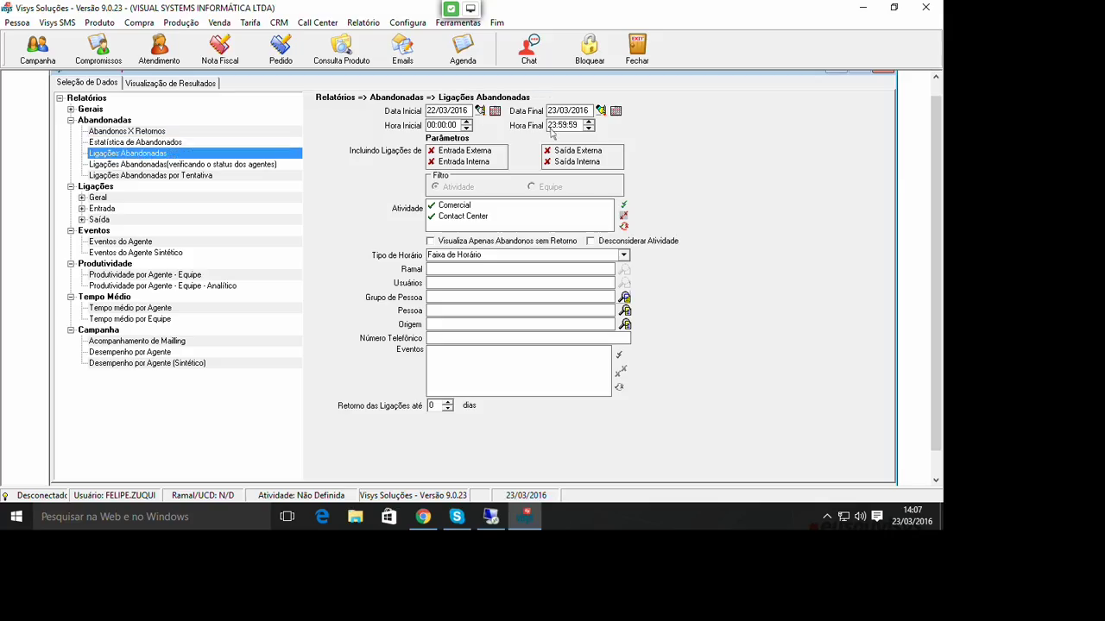
pyautogui.click(494, 111)
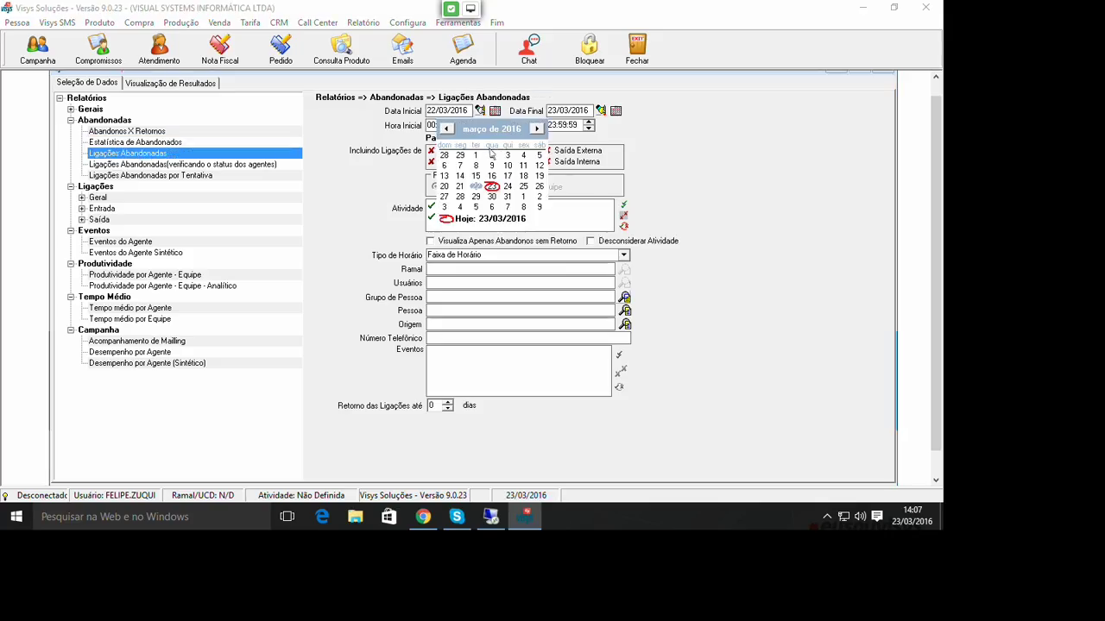
pyautogui.click(476, 154)
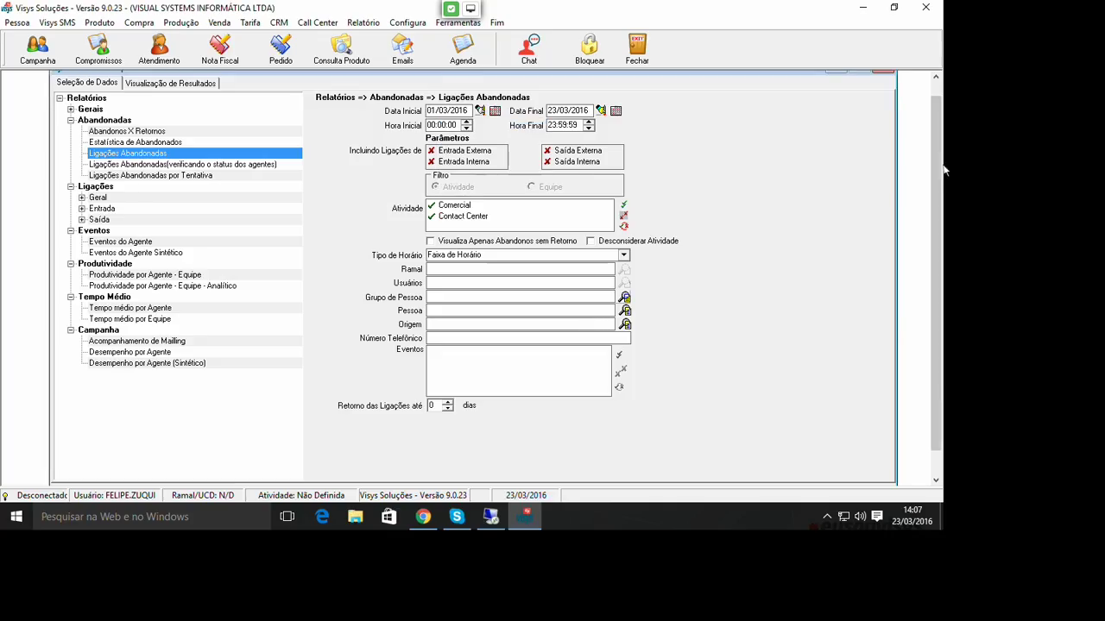
pyautogui.scroll(-1, 939, 200)
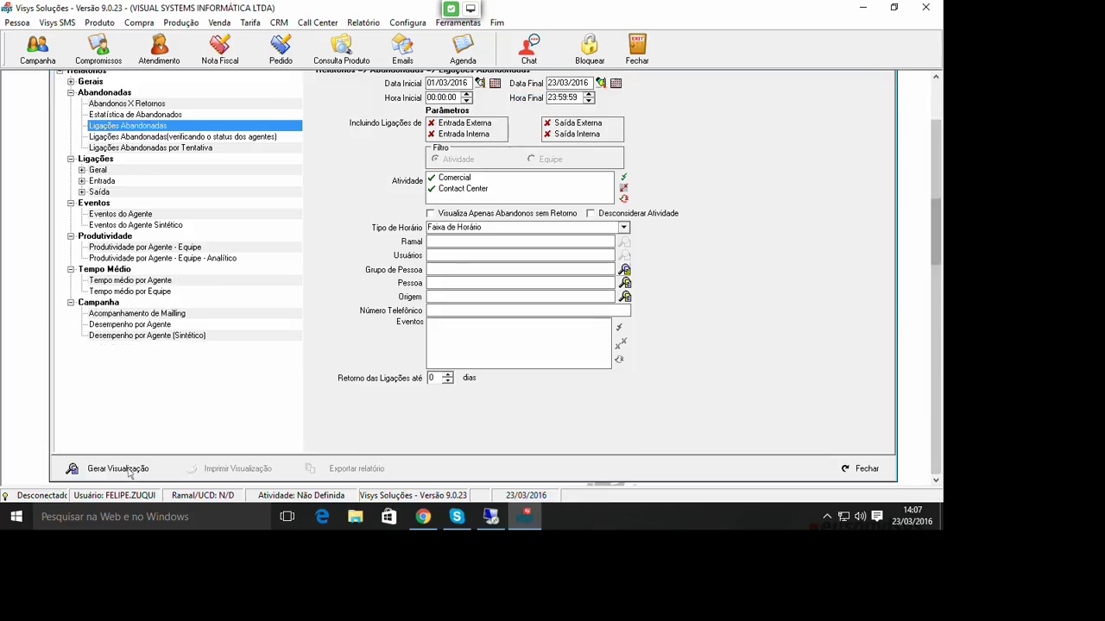
pyautogui.click(104, 469)
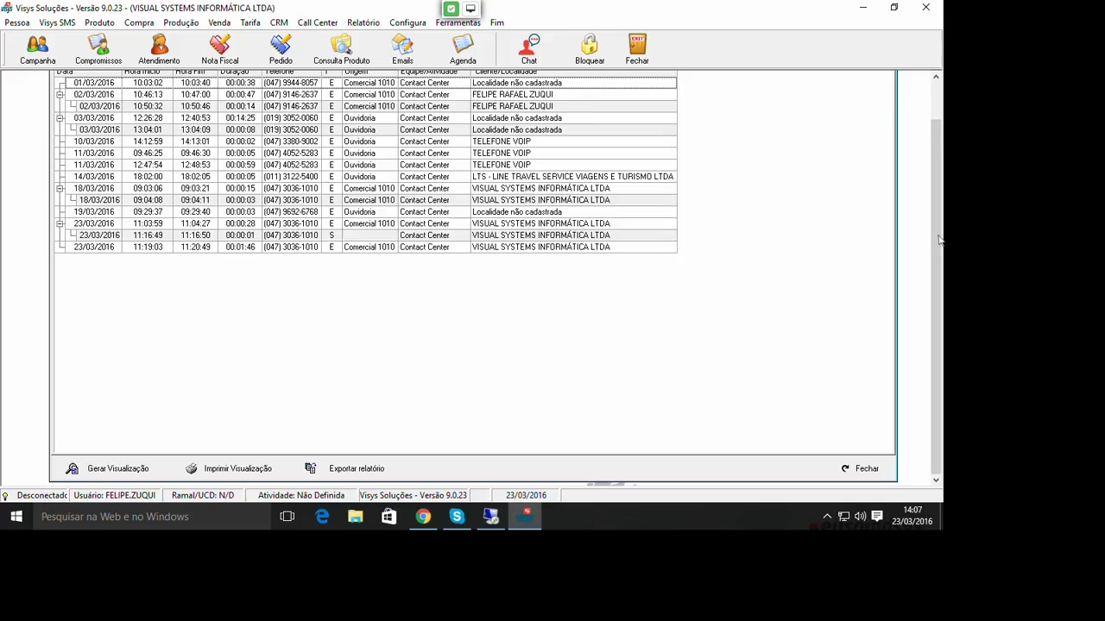
pyautogui.moveTo(941, 239); pyautogui.dragTo(941, 200)
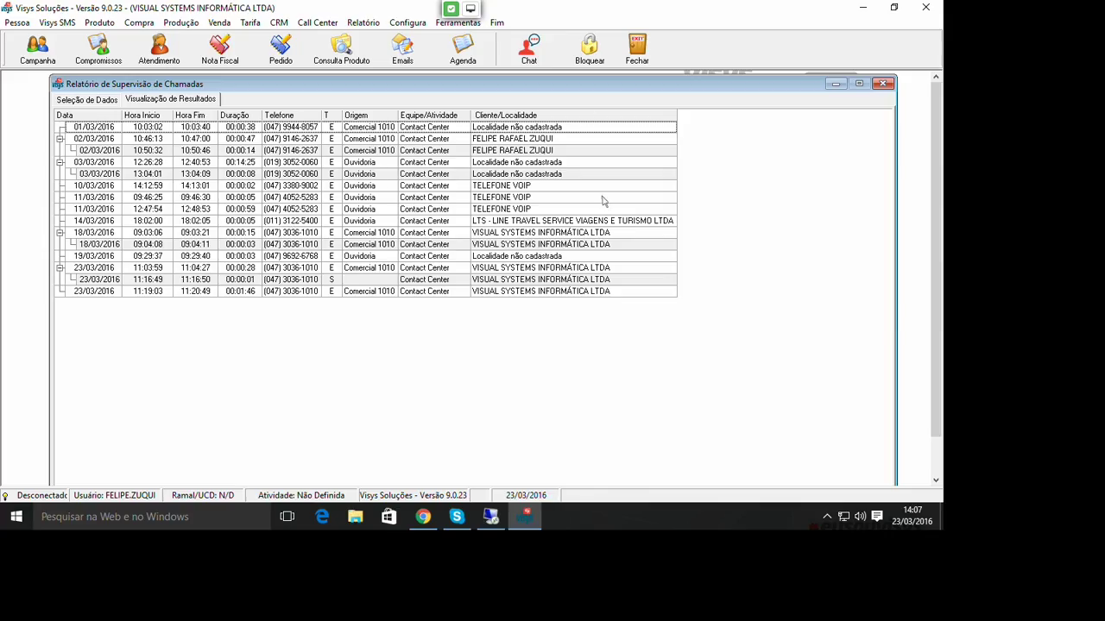
# - Examine the parameters of the Ligações Abandonadas (verificando o status dos agentes) and Ligações Abandonadas por Tentativa reports
pyautogui.click(90, 101)
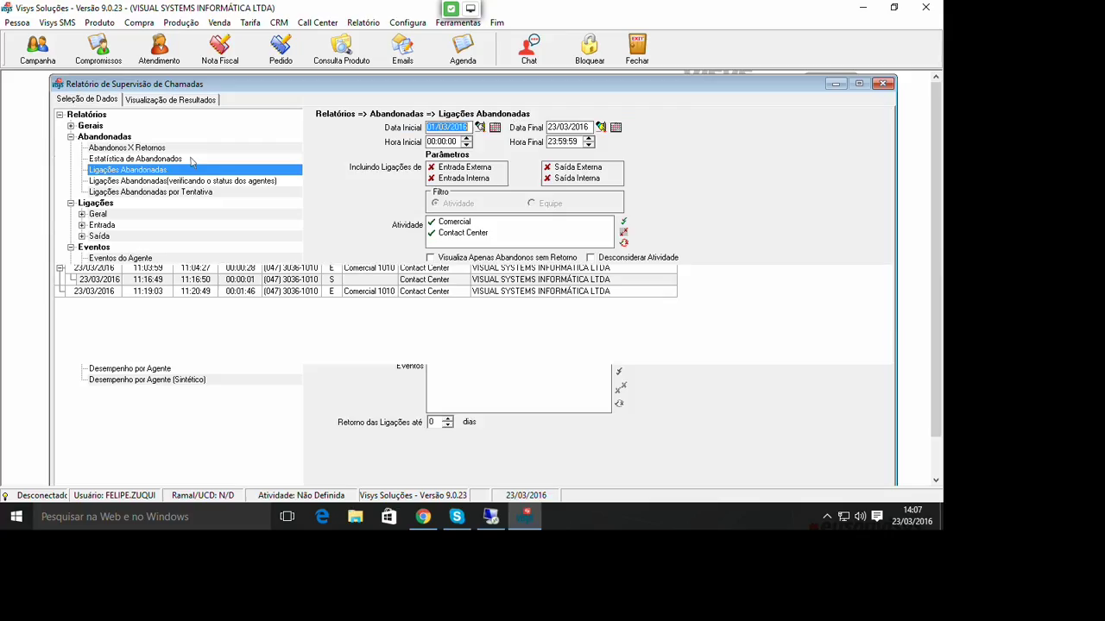
pyautogui.click(163, 181)
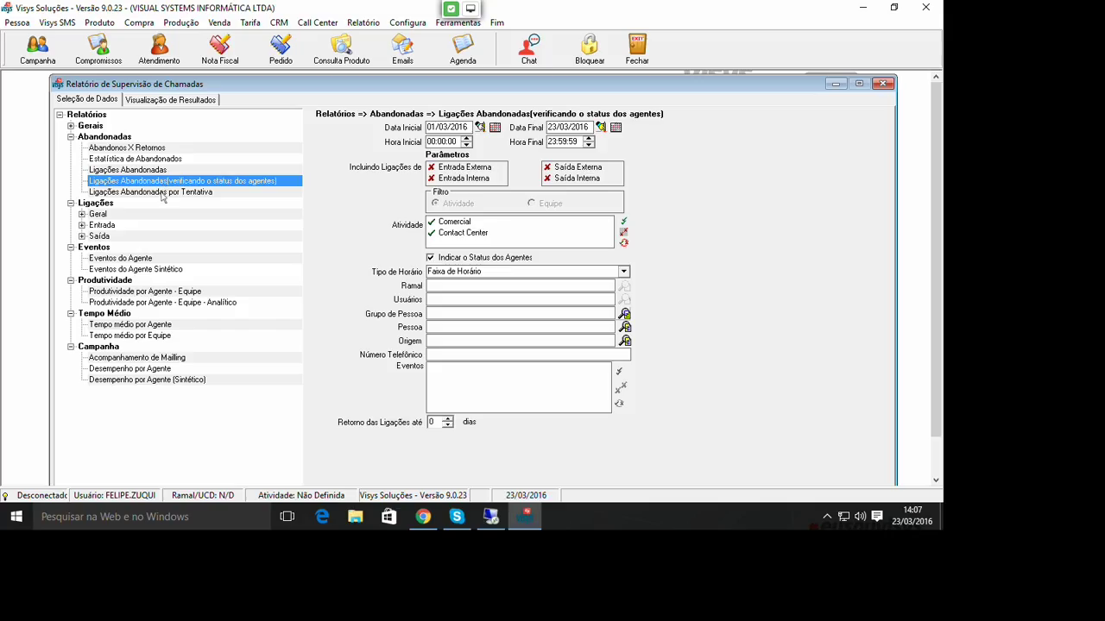
pyautogui.click(161, 192)
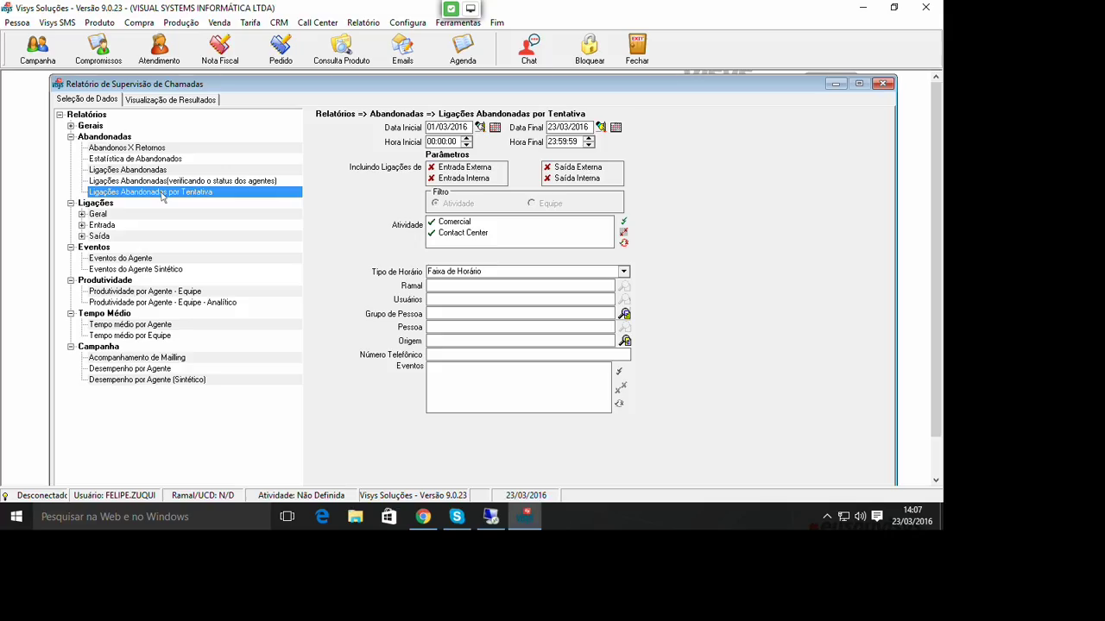
# - Collapse the Abandonadas group and expand the Geral, Entrada and Saída subgroups under Ligações
pyautogui.click(71, 138)
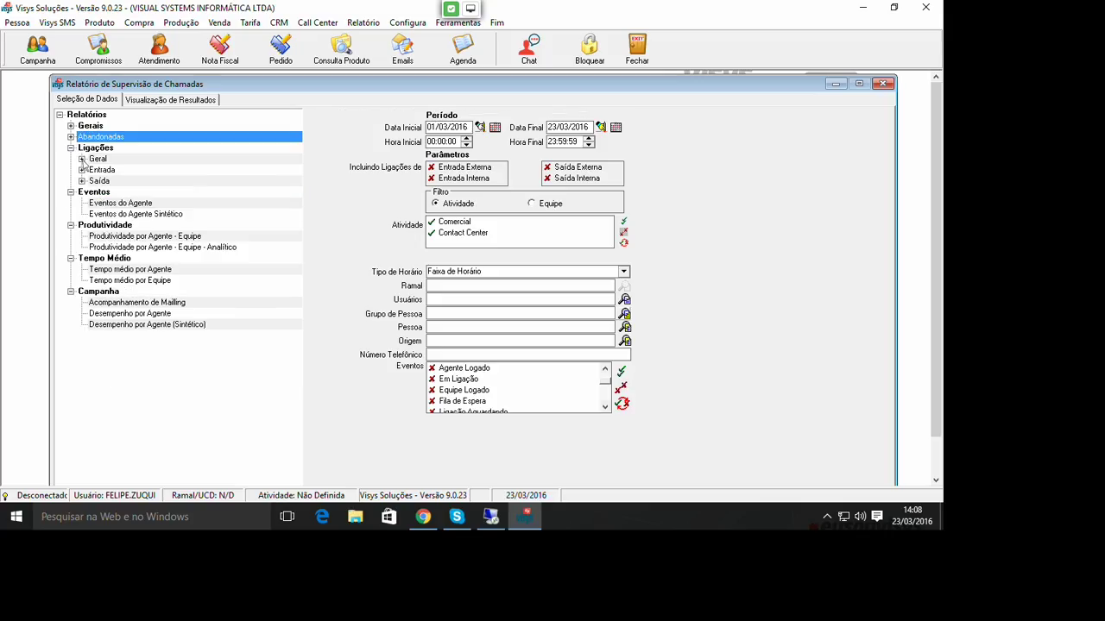
pyautogui.click(82, 159)
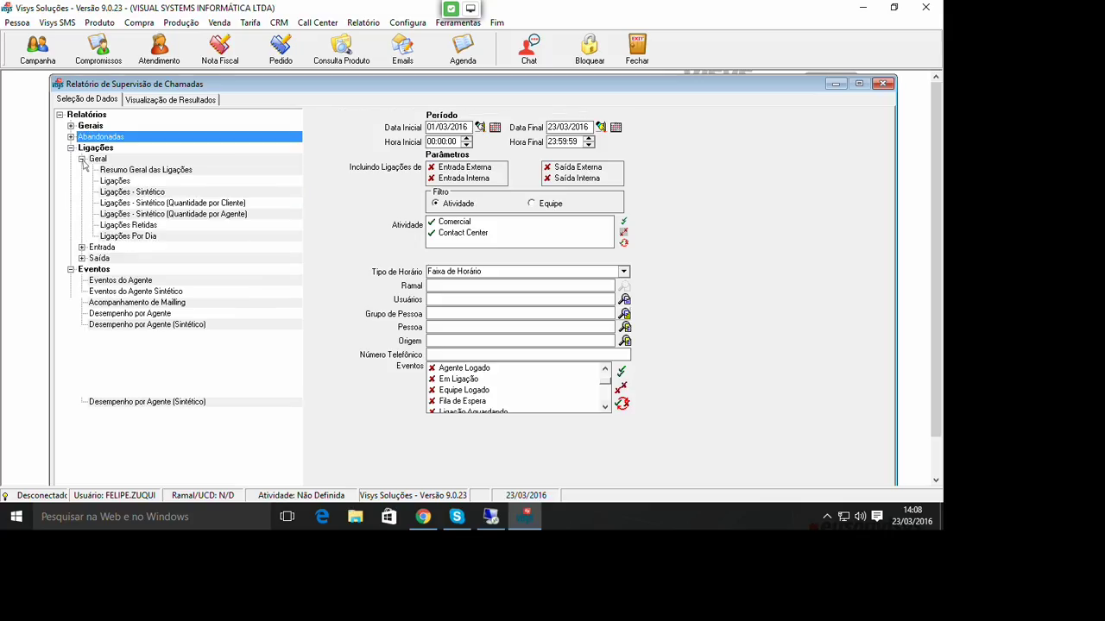
pyautogui.click(82, 248)
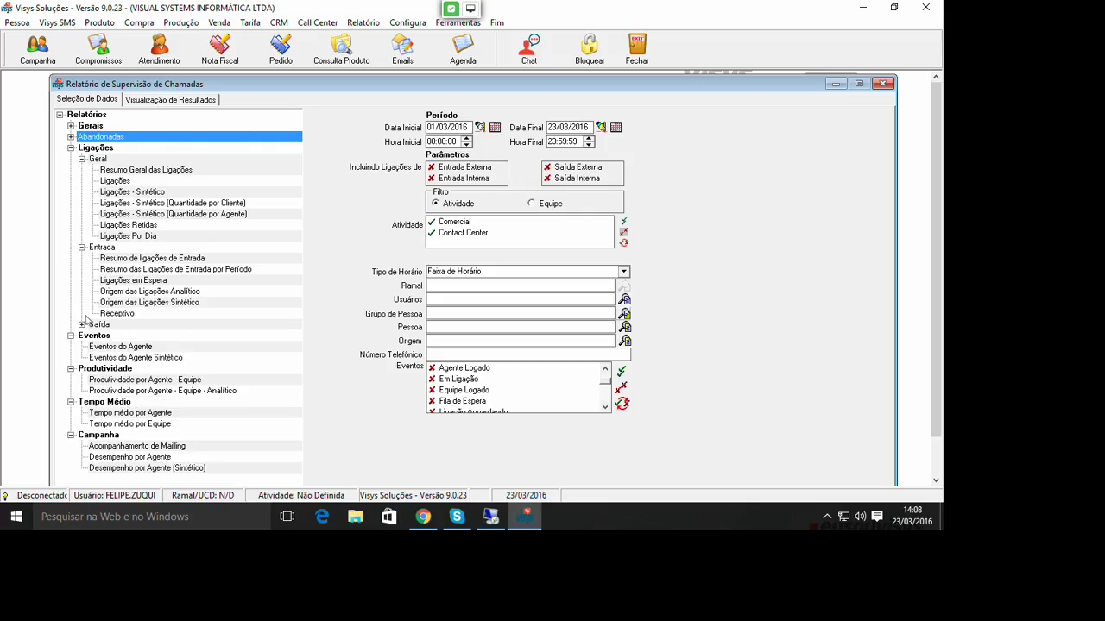
pyautogui.click(82, 324)
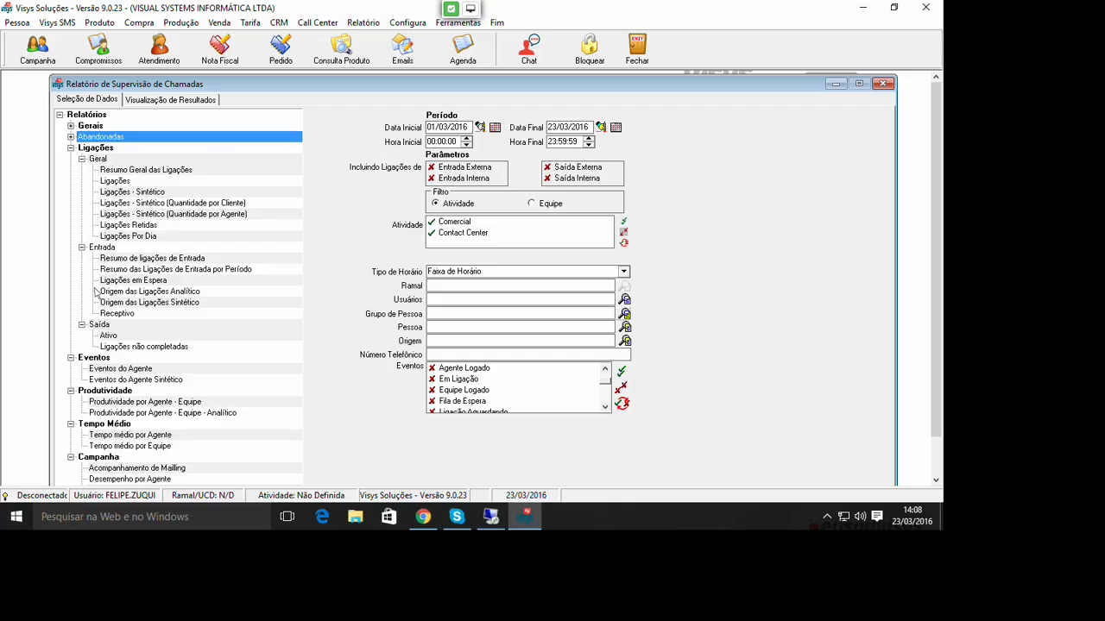
# - Generate the Resumo Geral das Ligações report and inspect Contact Center's Espera, Transferidas, Efetuadas and Não Completadas totals
pyautogui.click(147, 170)
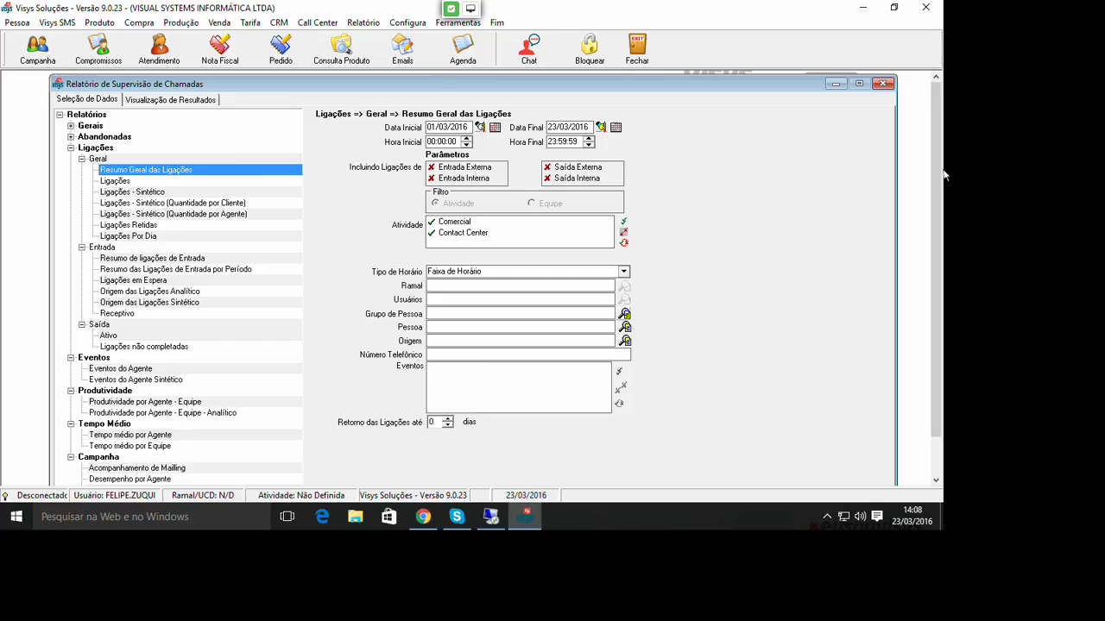
pyautogui.moveTo(940, 176); pyautogui.dragTo(941, 212)
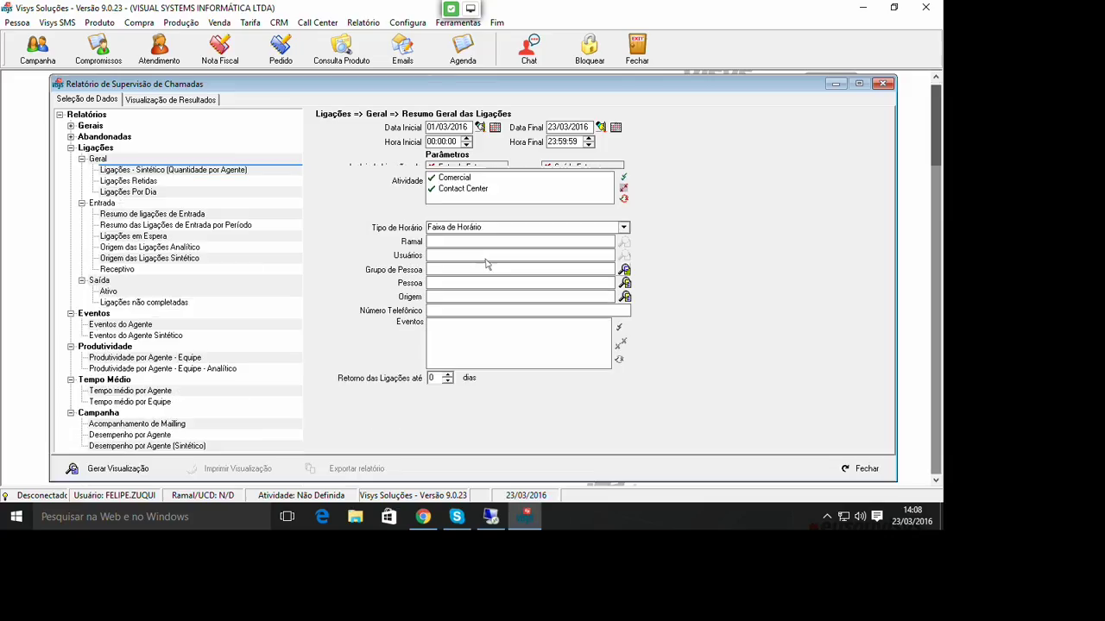
pyautogui.click(89, 471)
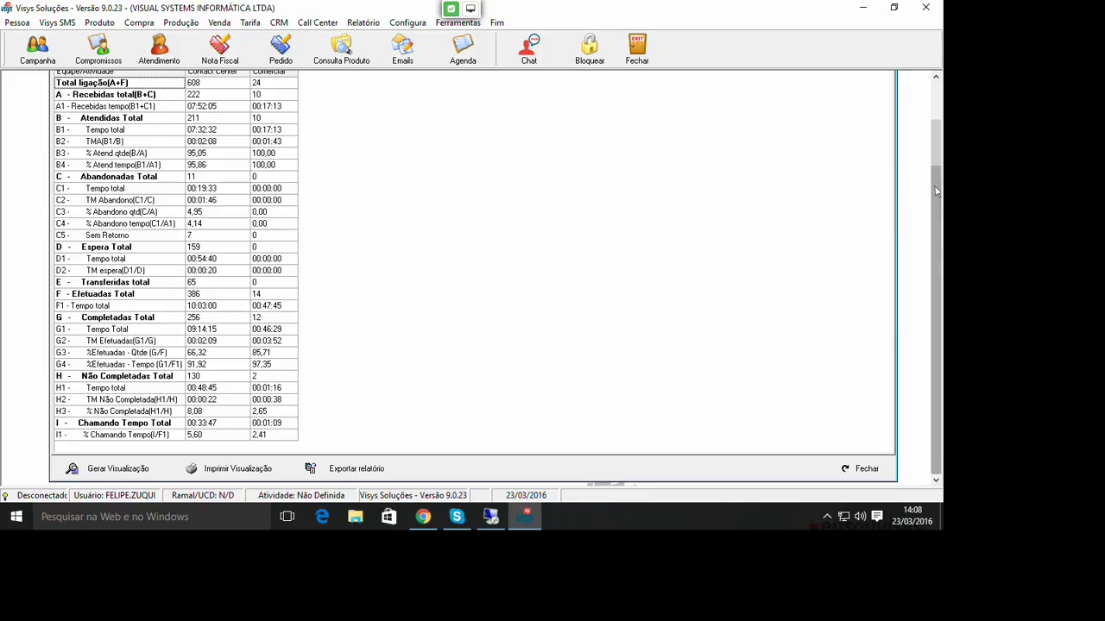
pyautogui.moveTo(936, 192); pyautogui.dragTo(936, 148)
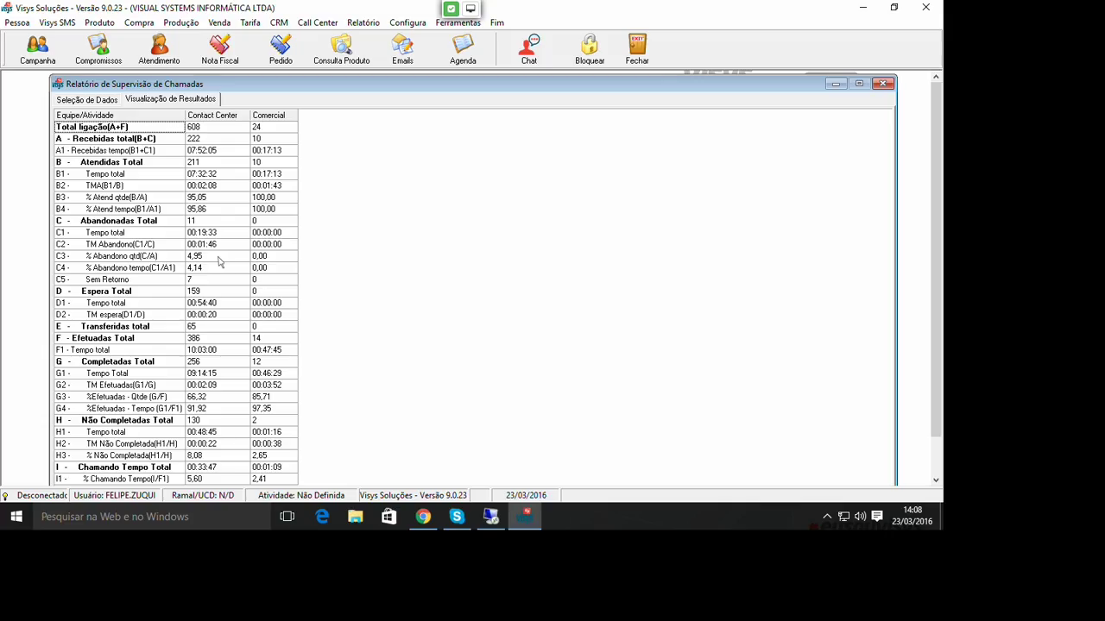
pyautogui.click(209, 295)
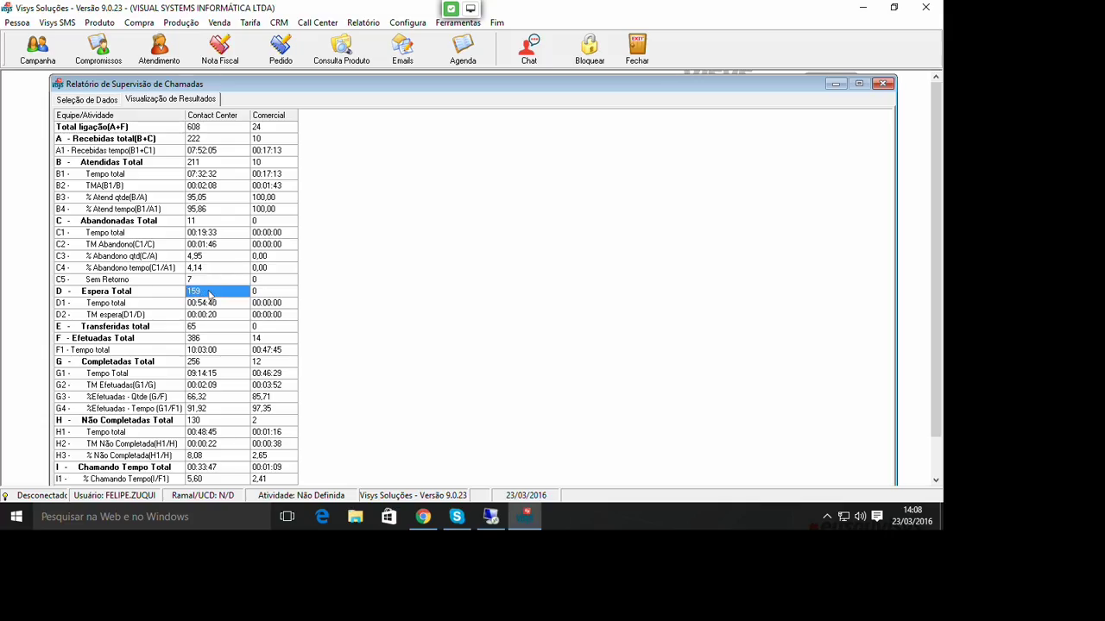
pyautogui.click(198, 330)
pyautogui.click(208, 340)
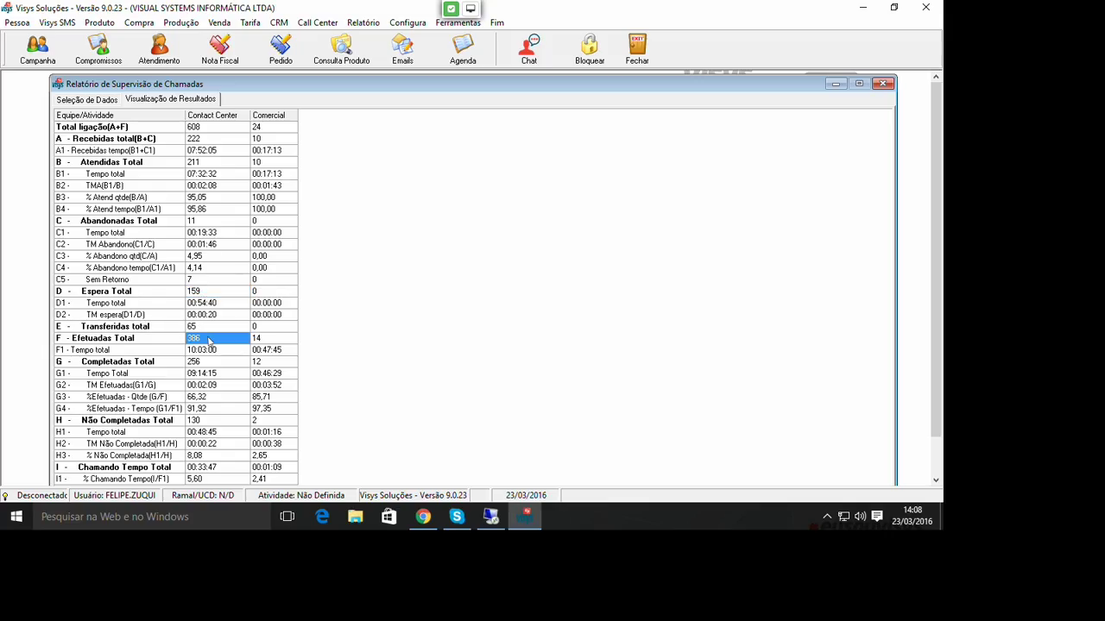
pyautogui.click(204, 421)
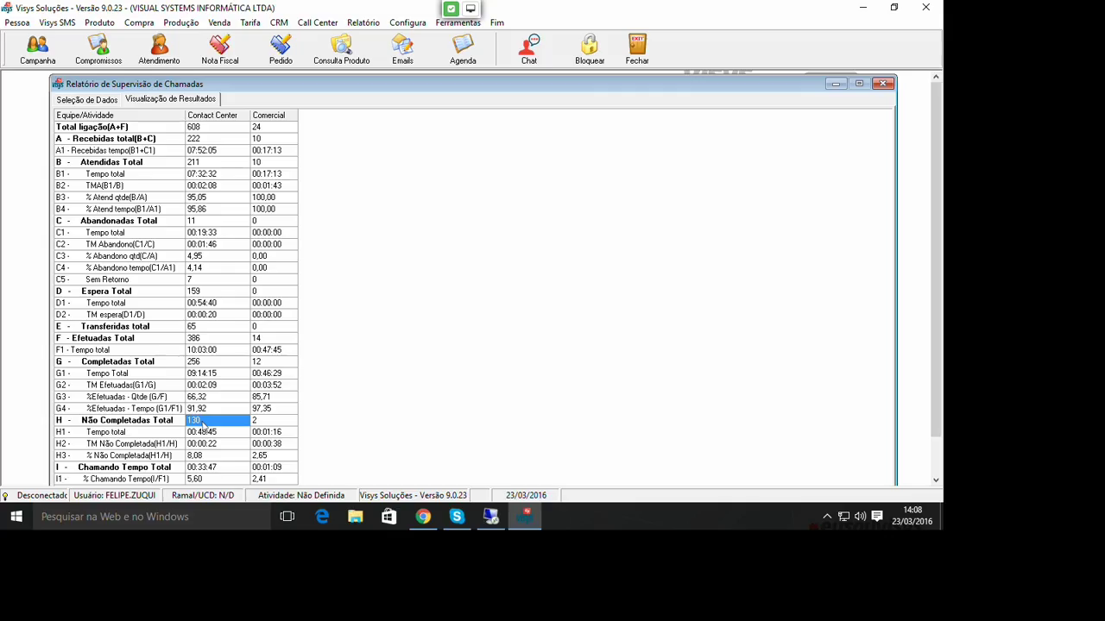
# - Generate the Ligações report from the Geral subgroup and select the first call in its results
pyautogui.click(84, 102)
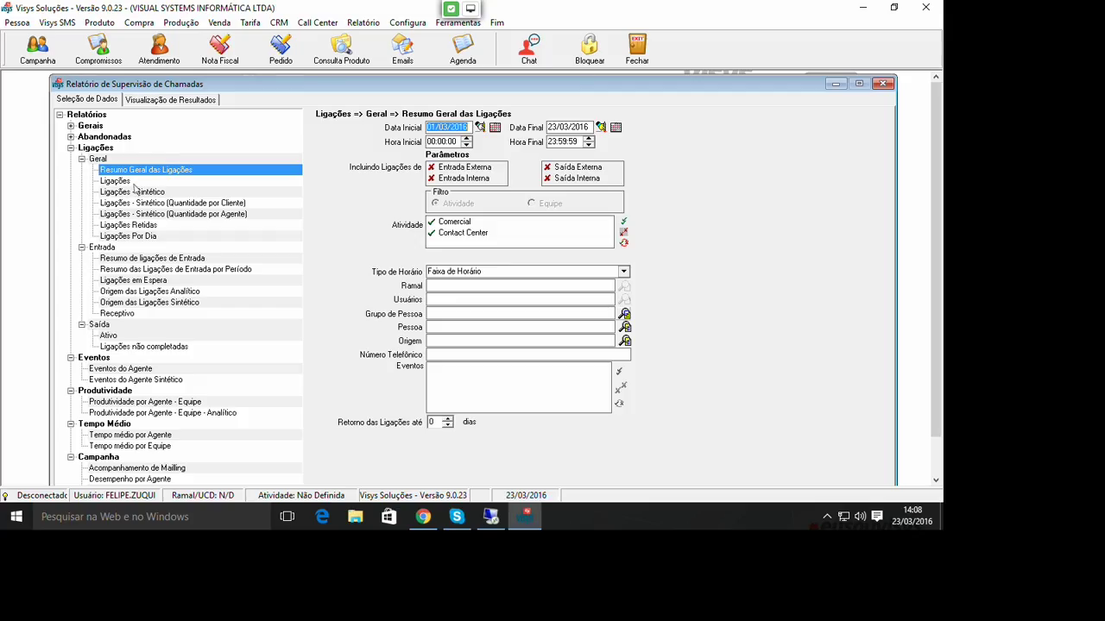
pyautogui.click(117, 181)
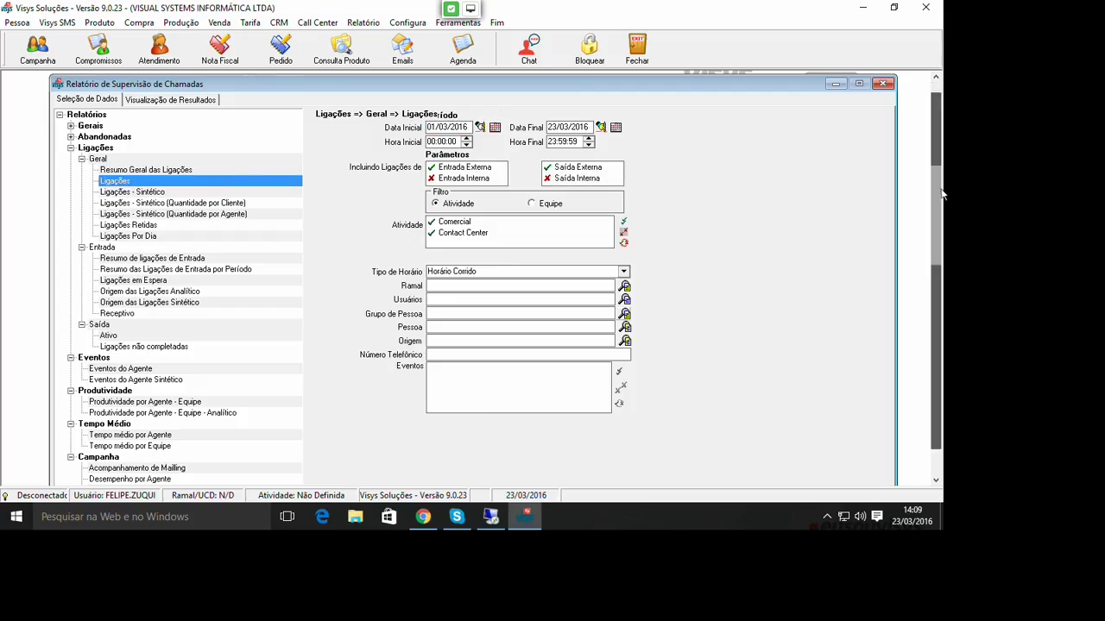
pyautogui.scroll(-1, 941, 195)
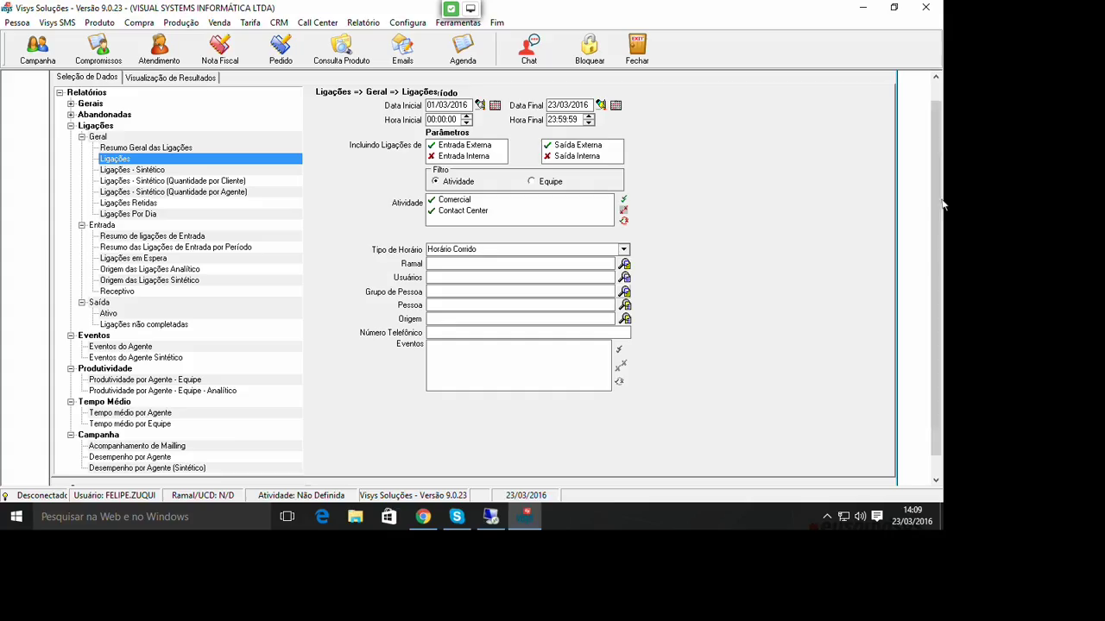
pyautogui.scroll(-1, 796, 271)
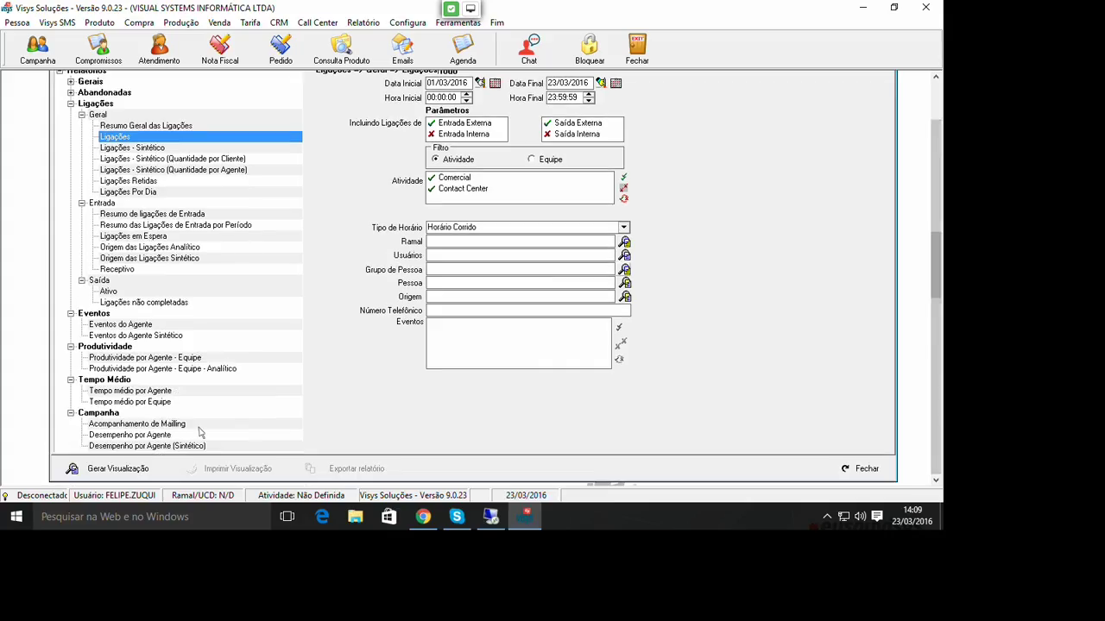
pyautogui.click(138, 473)
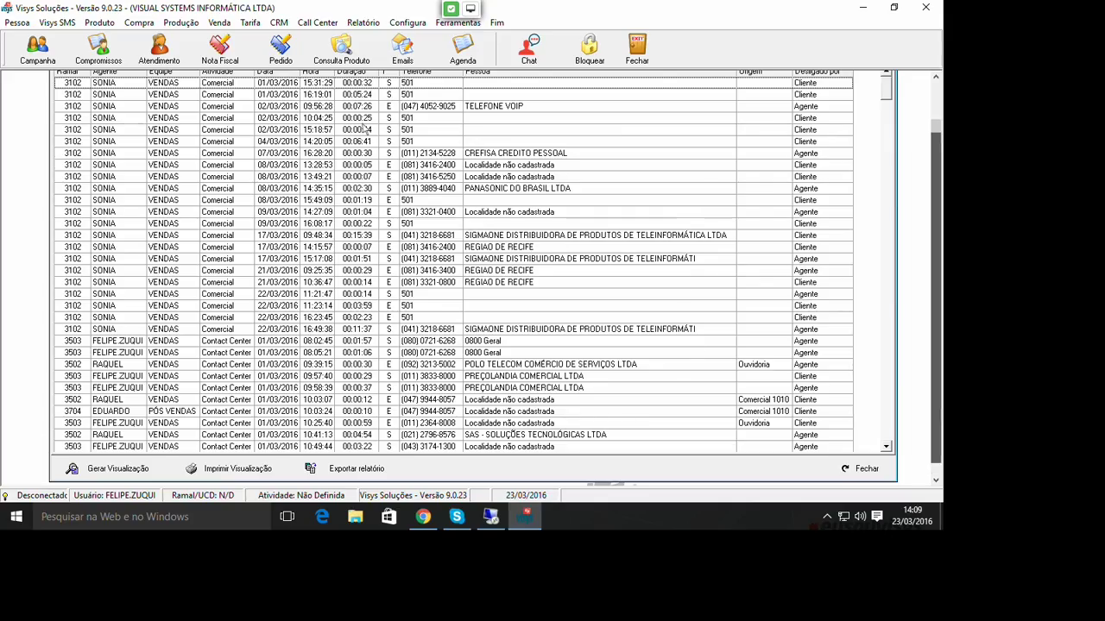
pyautogui.scroll(1, 365, 130)
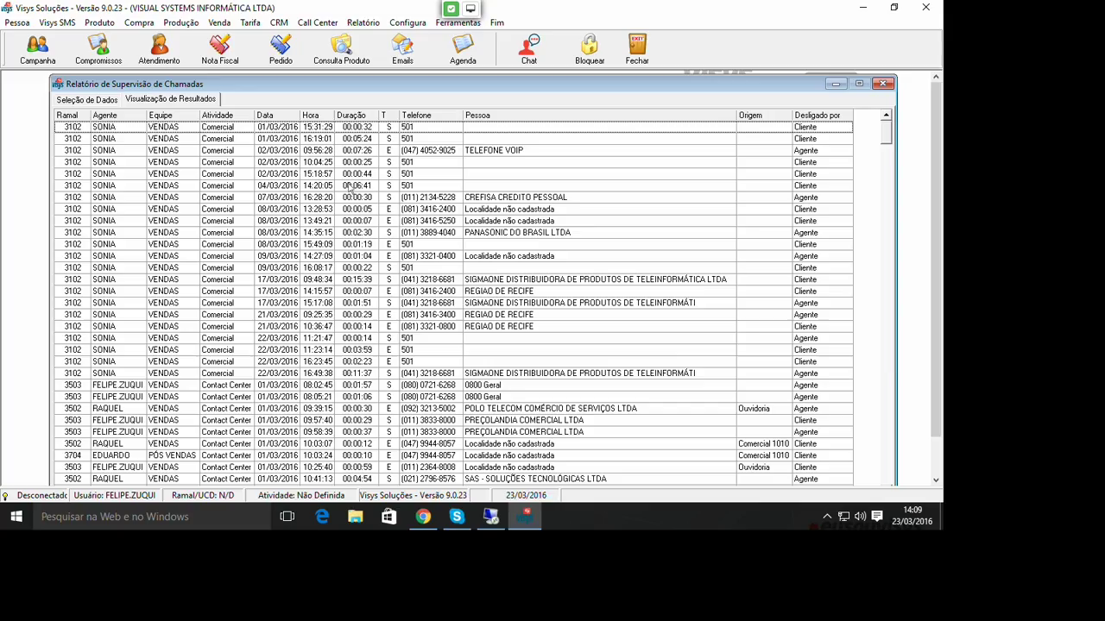
pyautogui.click(423, 130)
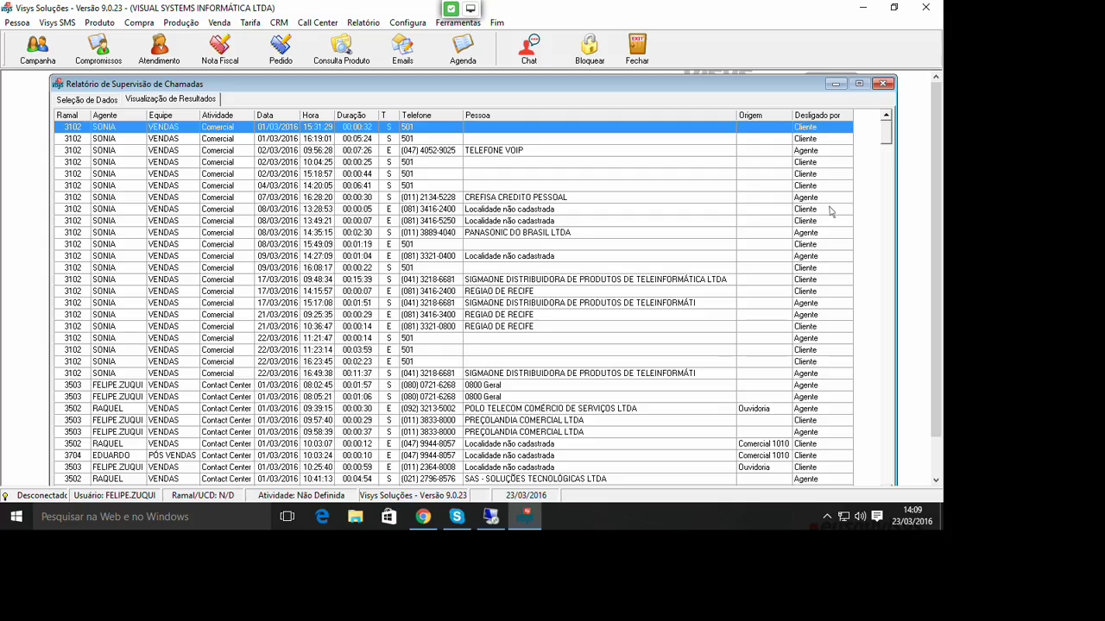
# - Examine the parameters of the Resumo das Ligações de Entrada por Período, Ligações em Espera and Ligações não completadas reports
pyautogui.click(111, 102)
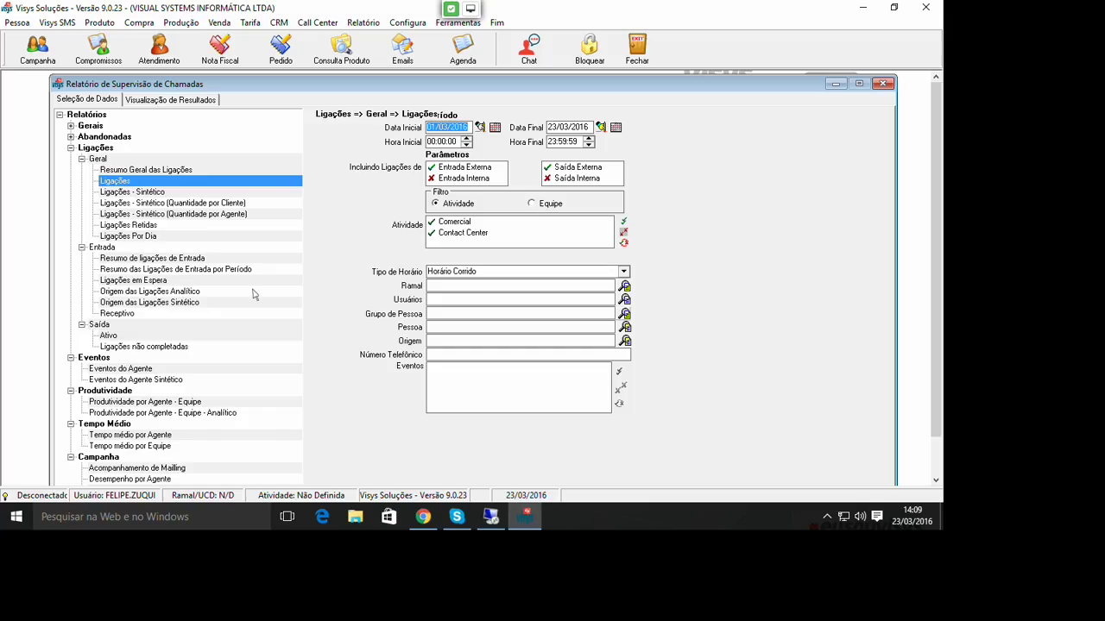
pyautogui.click(229, 270)
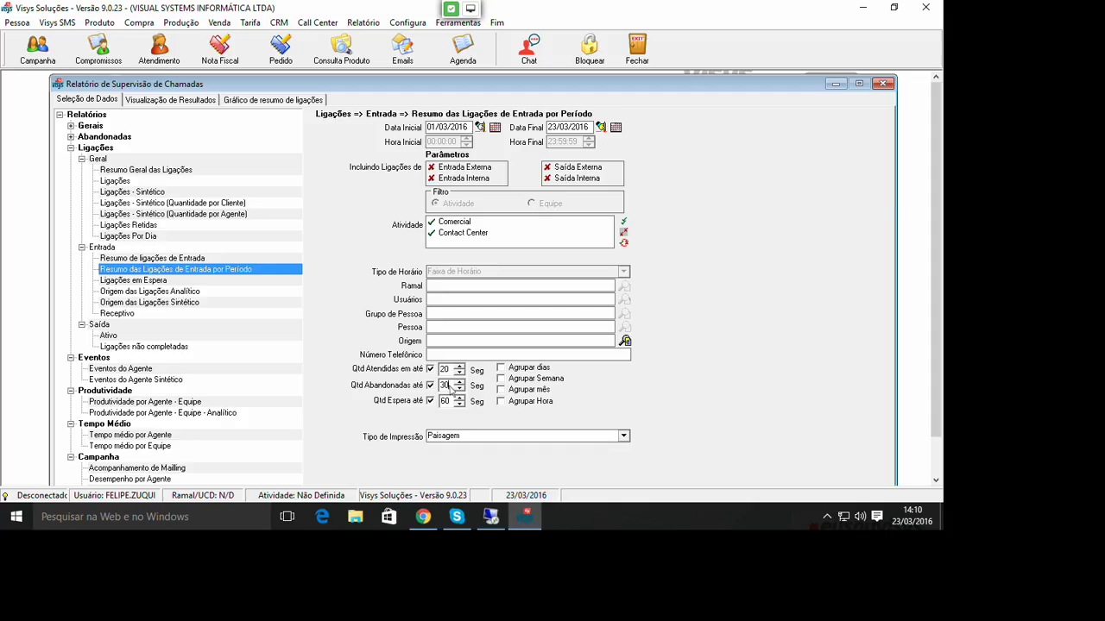
pyautogui.click(192, 282)
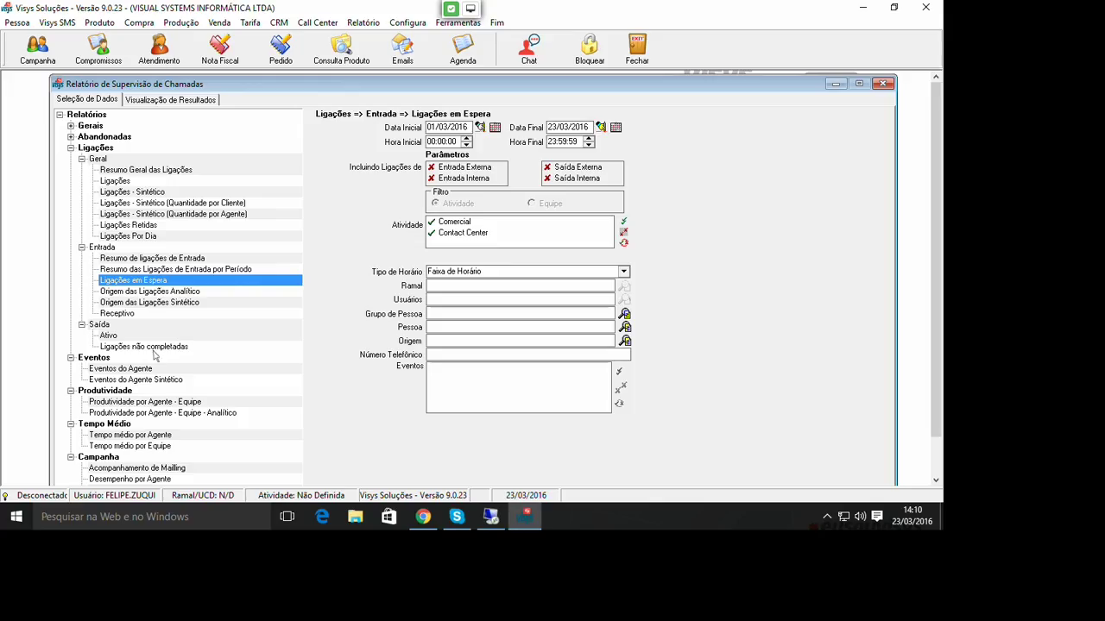
pyautogui.click(147, 350)
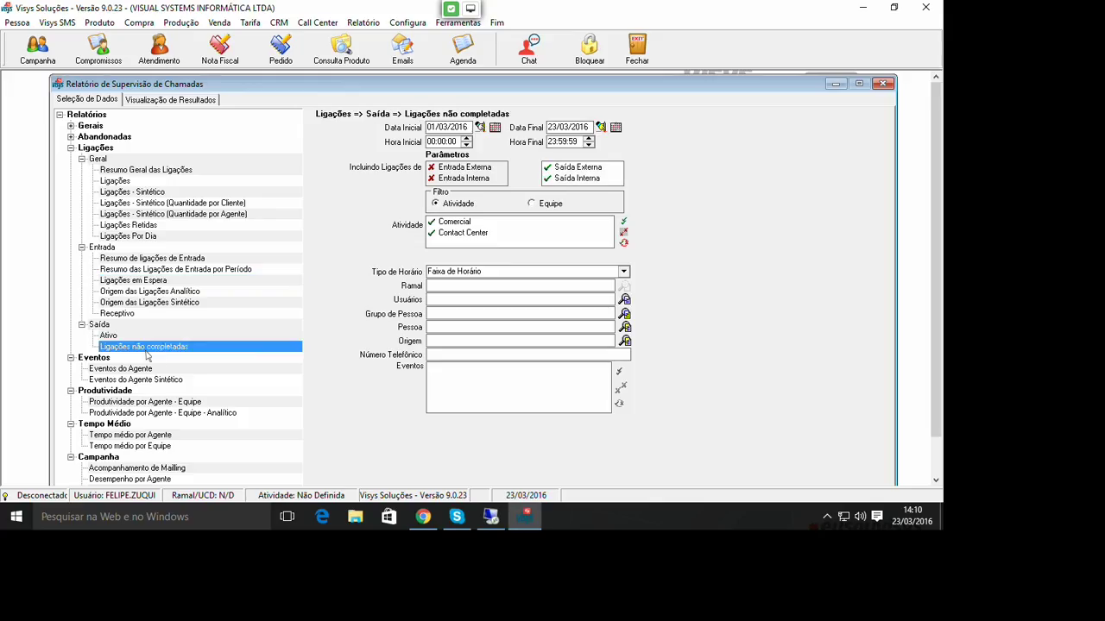
# - Collapse the Ligações group, open the Eventos do Agente report and examine the options in its Eventos filter
pyautogui.click(72, 149)
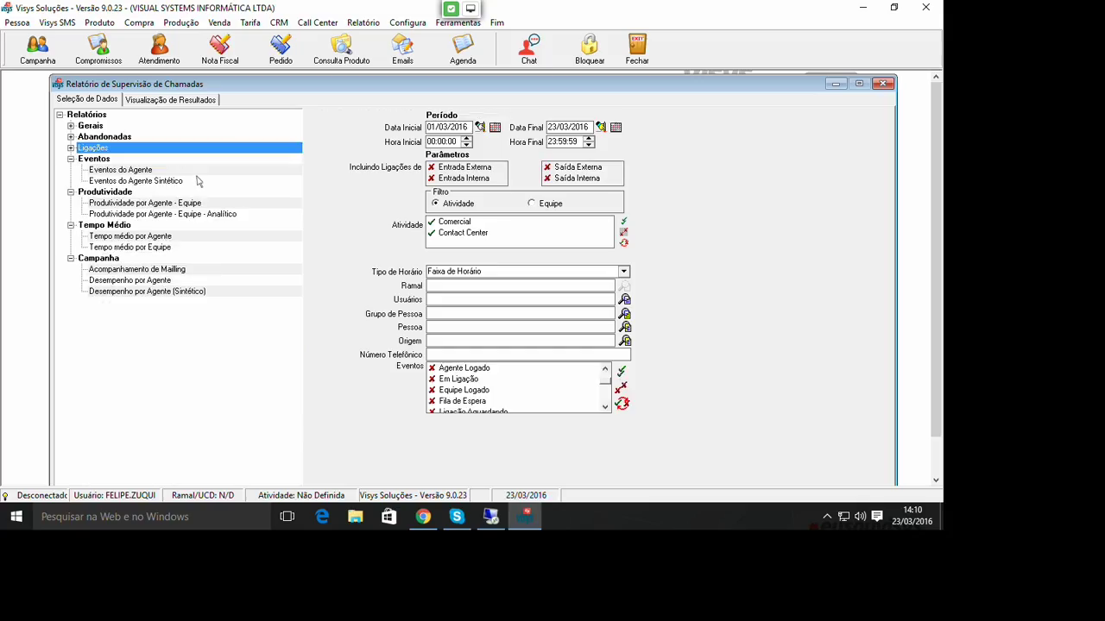
pyautogui.click(170, 174)
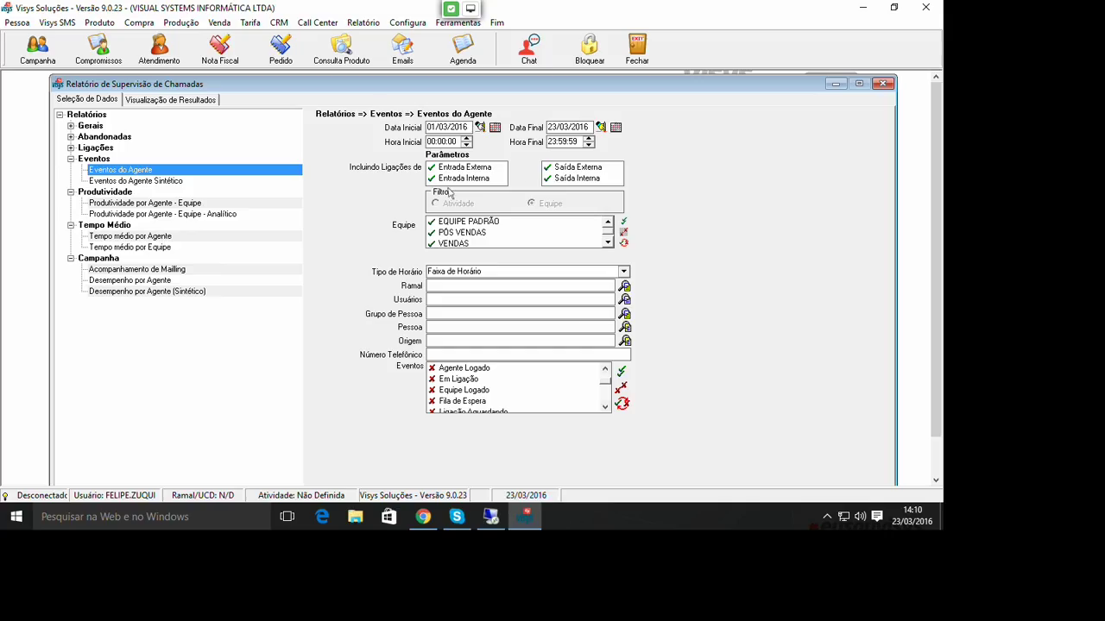
pyautogui.click(605, 407)
pyautogui.click(605, 407)
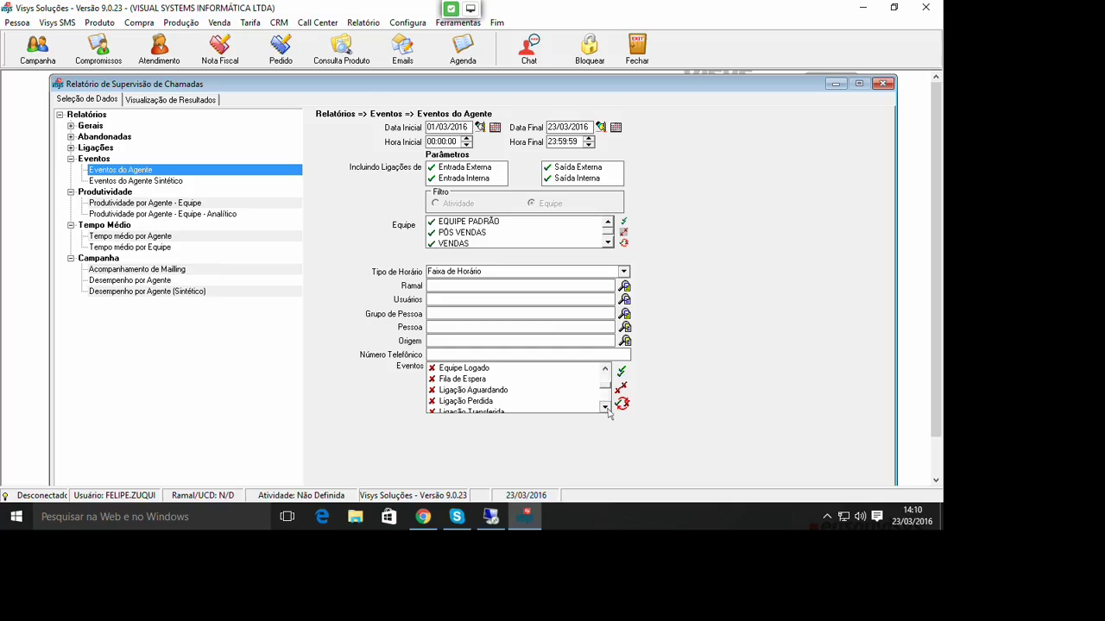
pyautogui.scroll(-3, 608, 412)
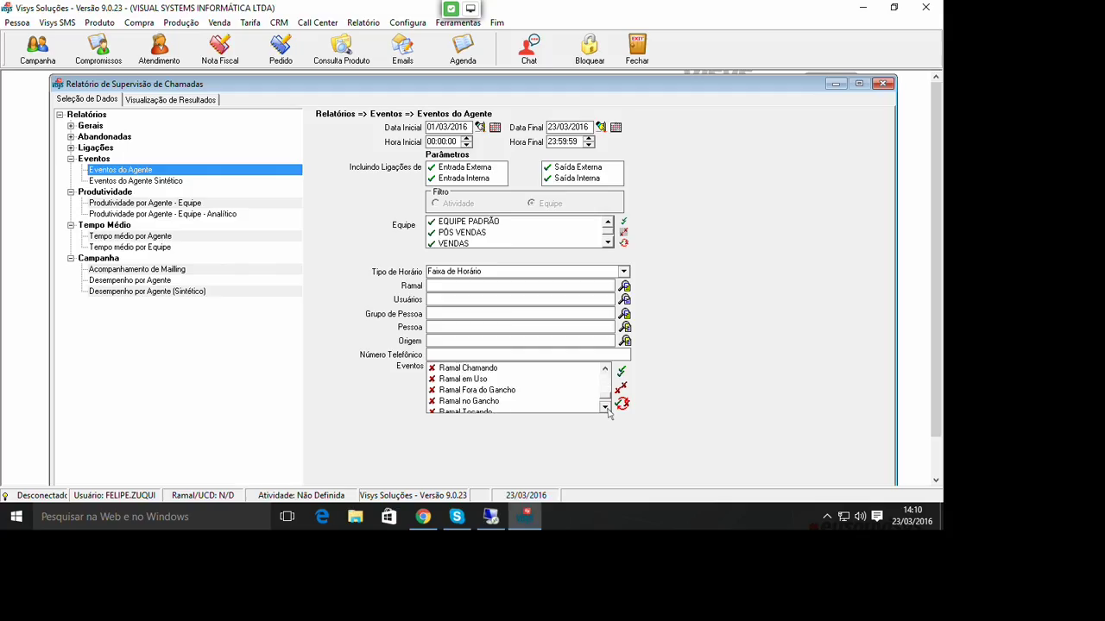
# - Mark the Ramal Fora do Gancho and Ramal Tocando events in the filter and clear both again
pyautogui.click(467, 379)
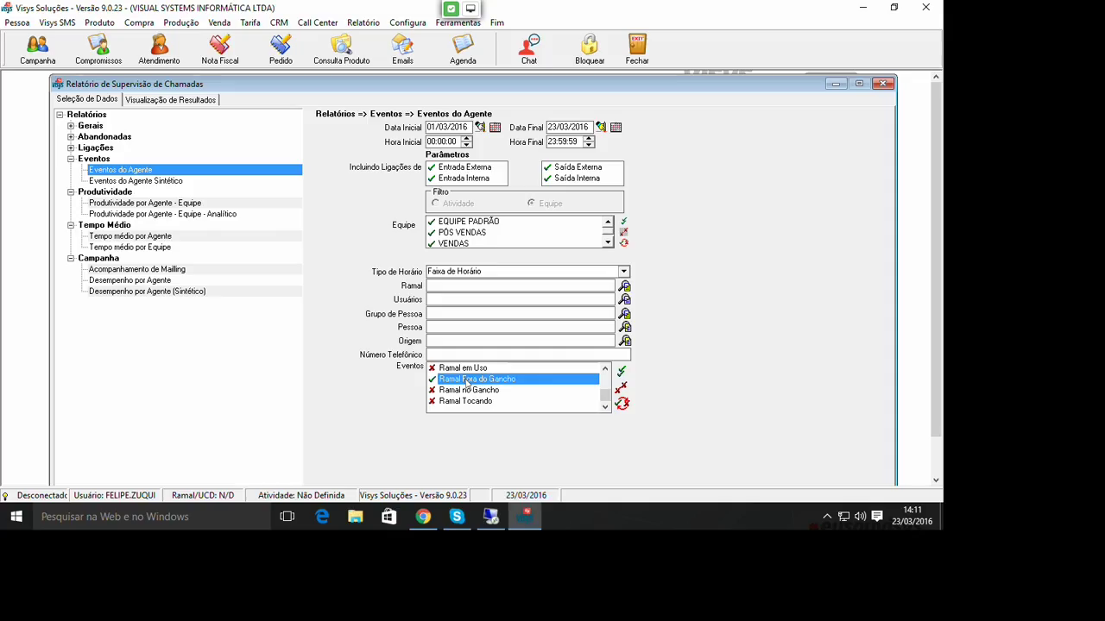
pyautogui.click(487, 404)
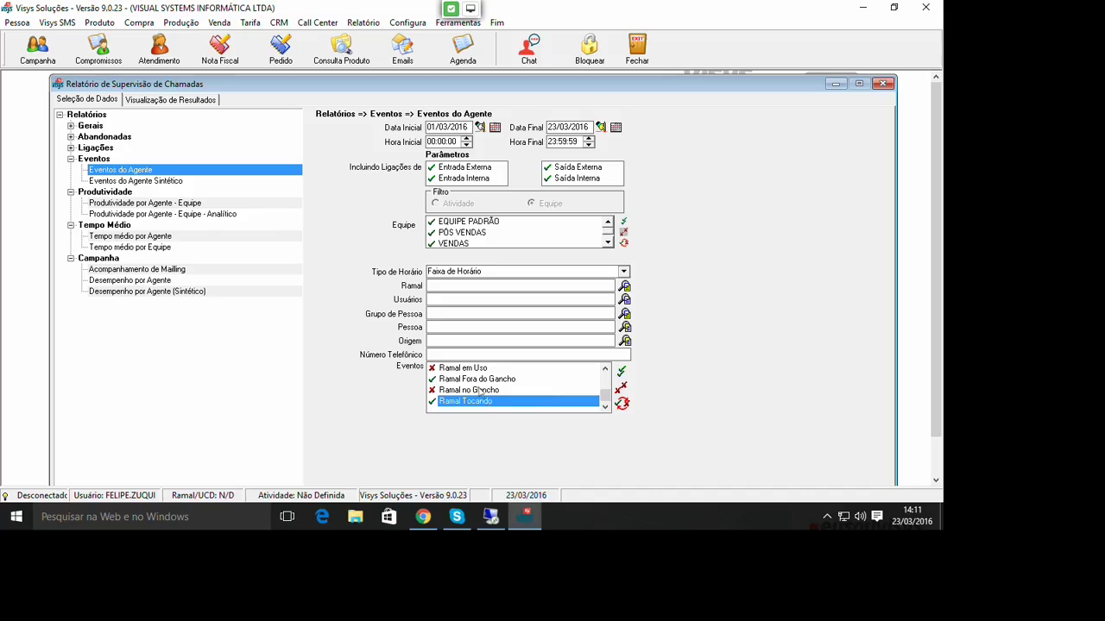
pyautogui.click(479, 381)
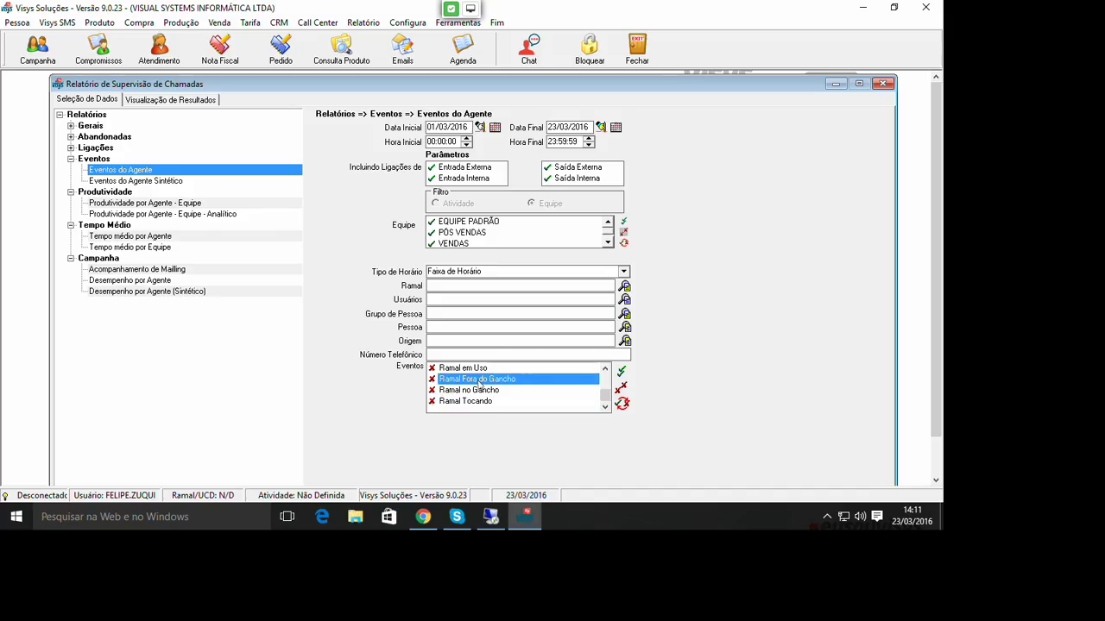
# - Mark the Em Ligação event in the Eventos filter of the Eventos do Agente report
pyautogui.click(606, 370)
pyautogui.click(606, 369)
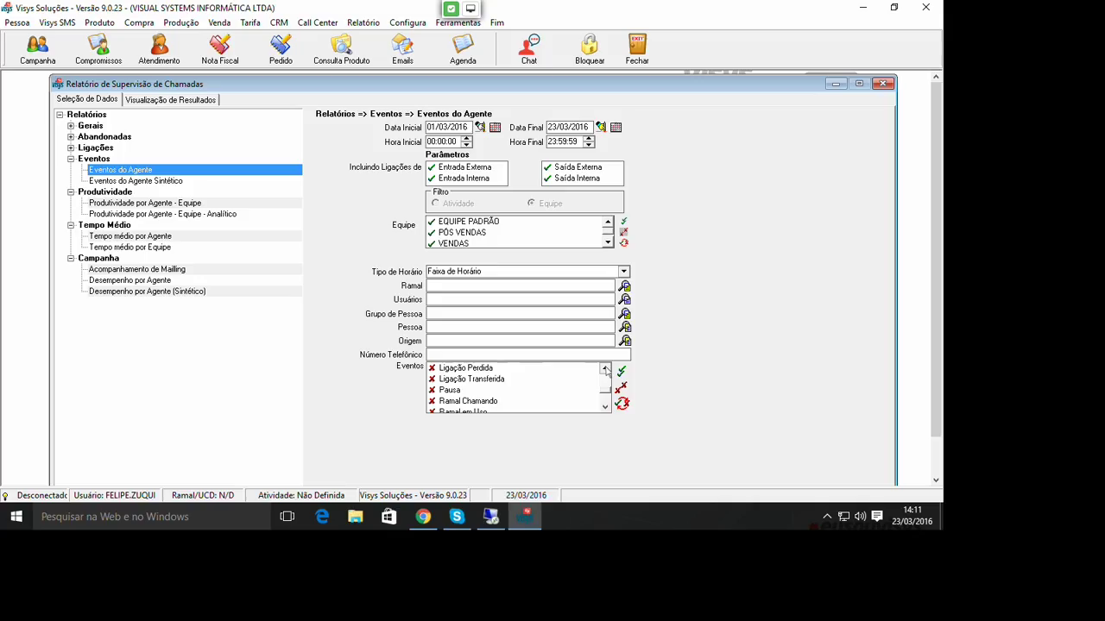
pyautogui.click(606, 370)
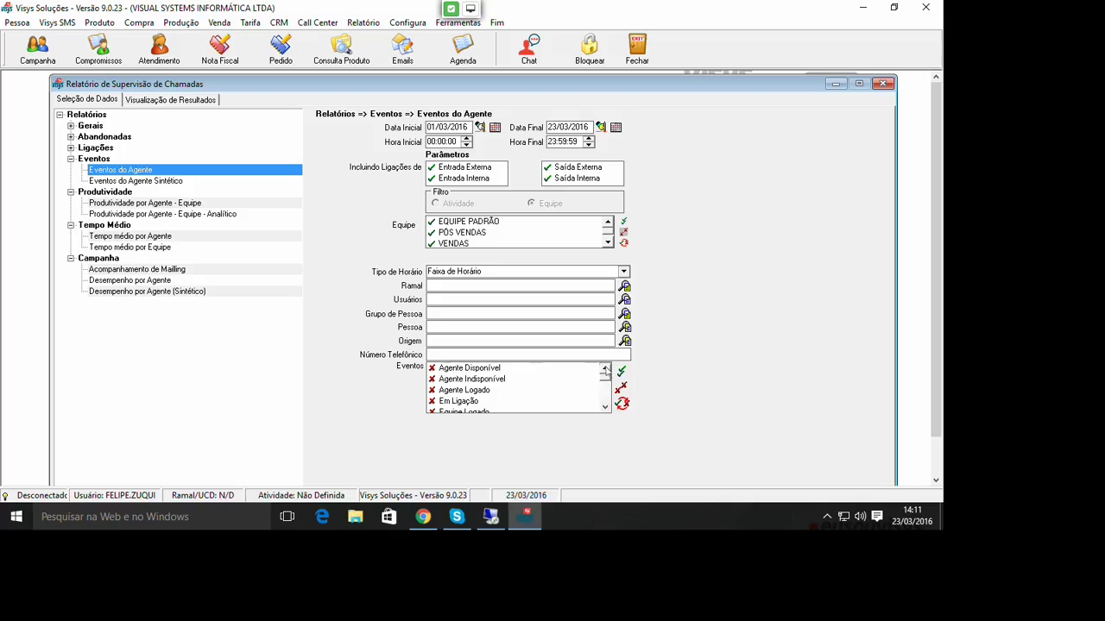
pyautogui.click(450, 402)
pyautogui.click(451, 402)
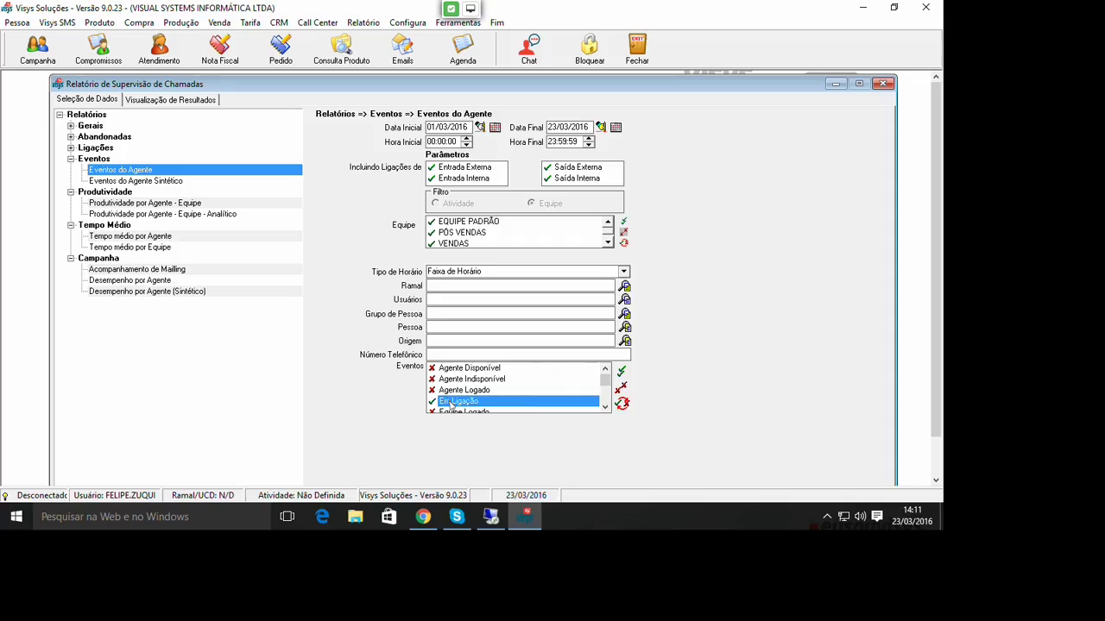
# - Collapse the Eventos group and generate the Produtividade por Agente - Equipe report with a start date of 21/03/2016
pyautogui.click(70, 160)
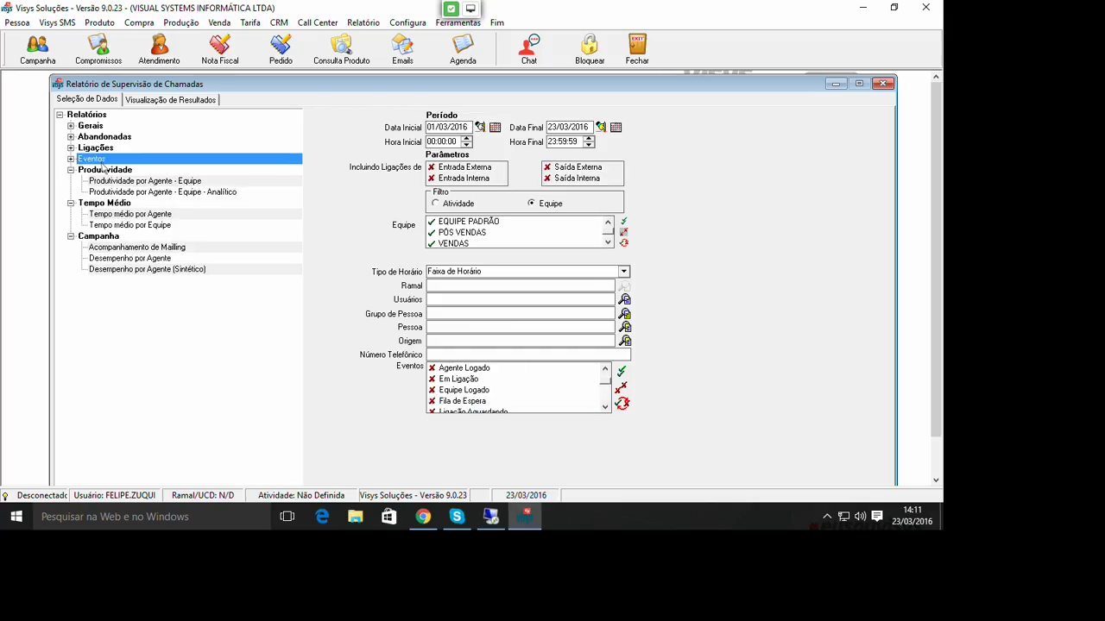
pyautogui.click(164, 183)
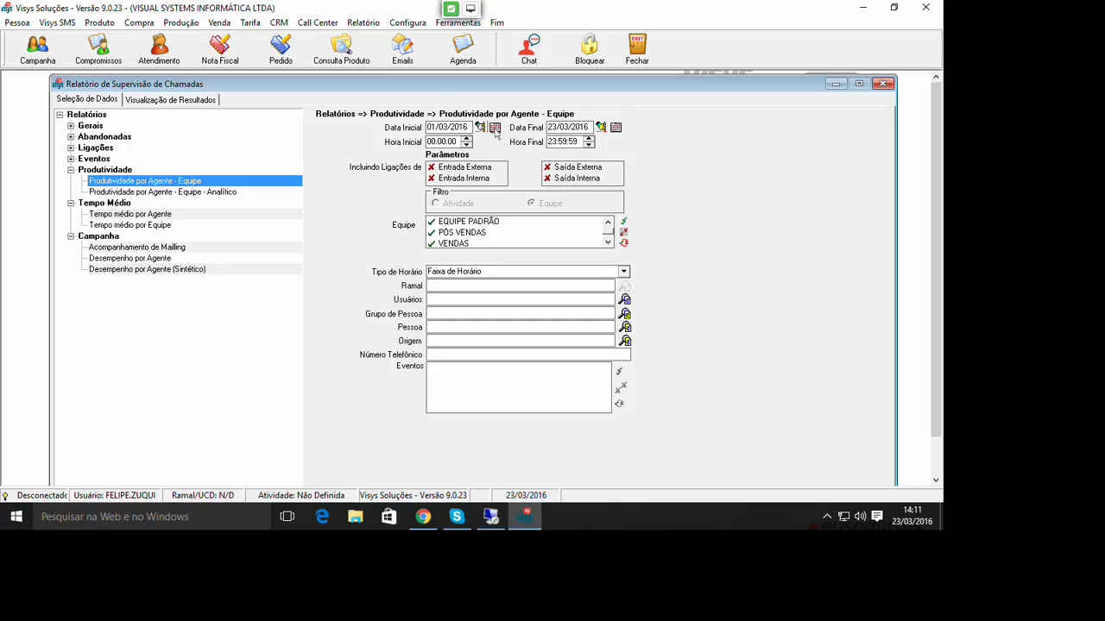
pyautogui.click(495, 128)
pyautogui.click(460, 204)
pyautogui.moveTo(942, 178); pyautogui.dragTo(942, 217)
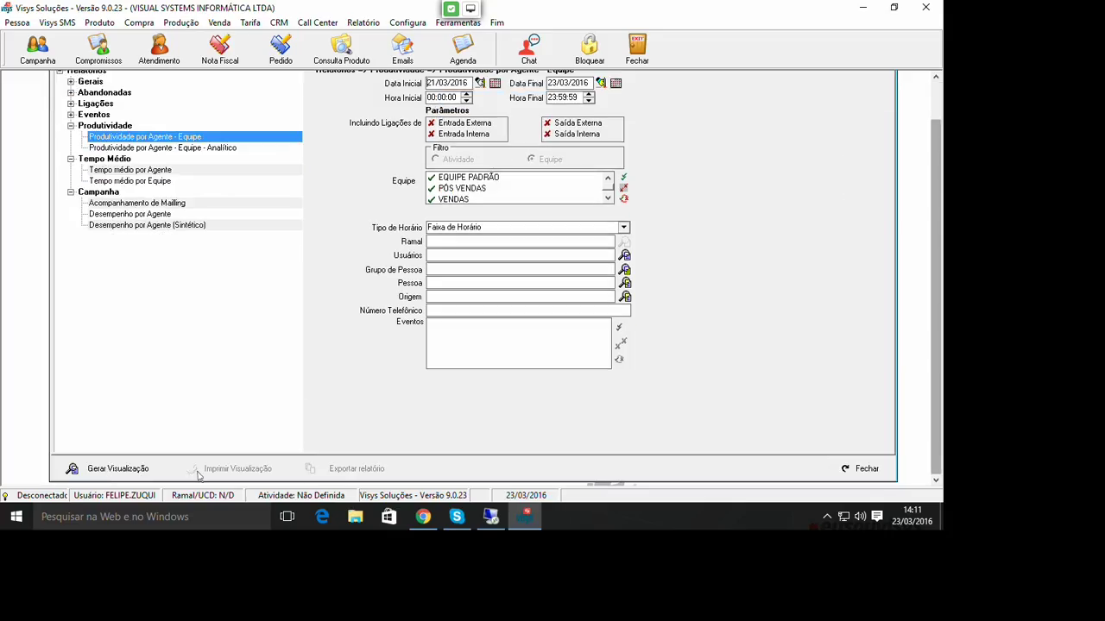
pyautogui.click(104, 471)
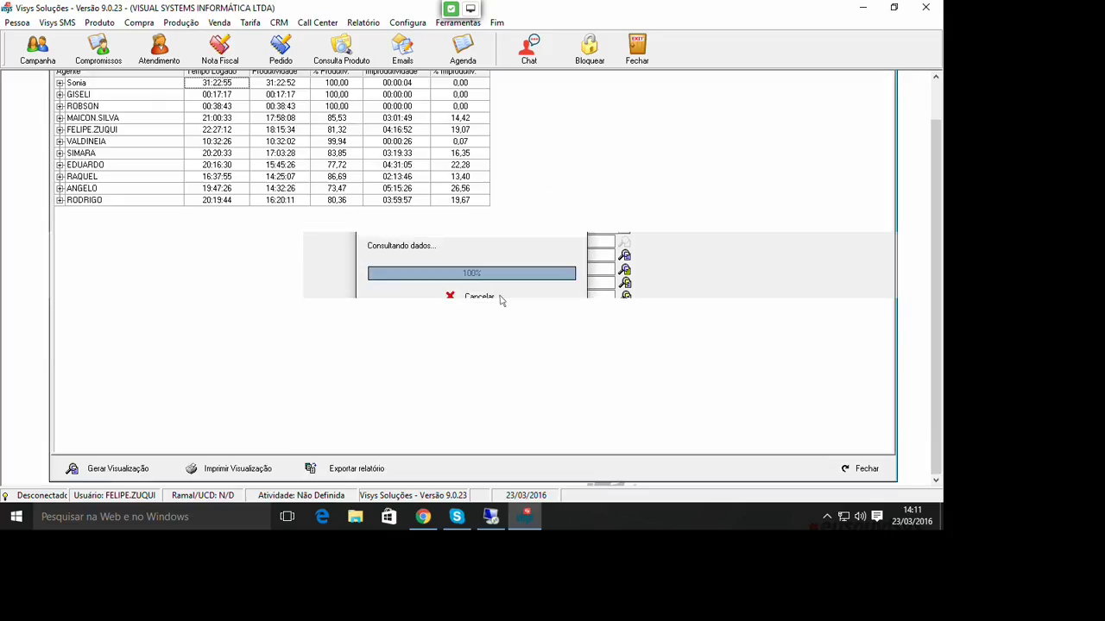
# - Inspect the seventh agent's productive percentage, unproductive percentage and unproductive time in the report results
pyautogui.moveTo(942, 244); pyautogui.dragTo(936, 138)
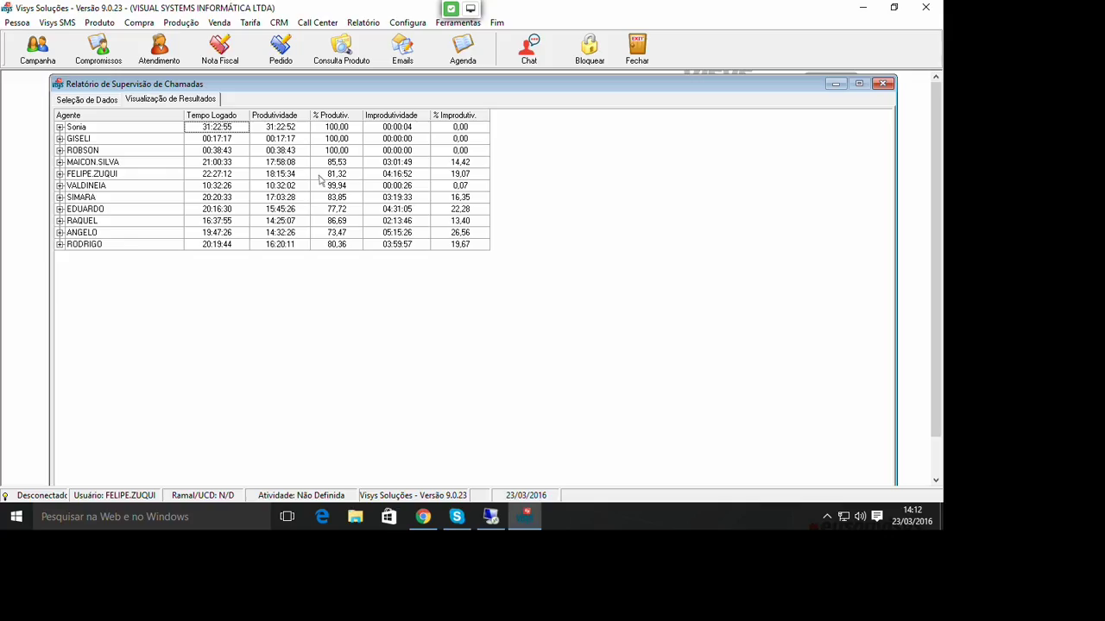
pyautogui.click(143, 200)
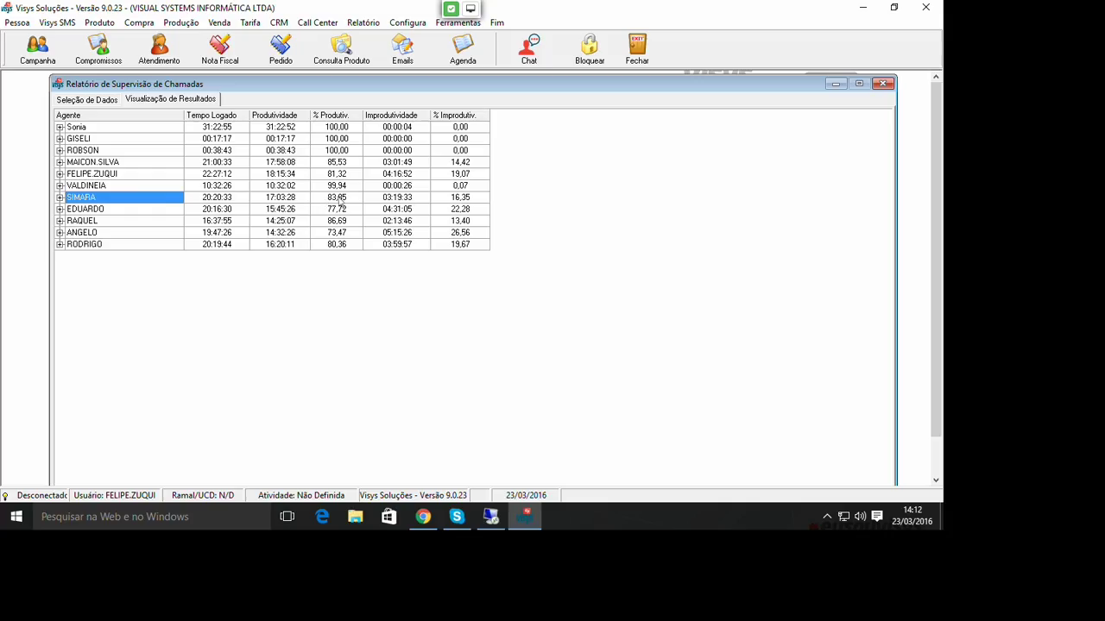
pyautogui.click(352, 201)
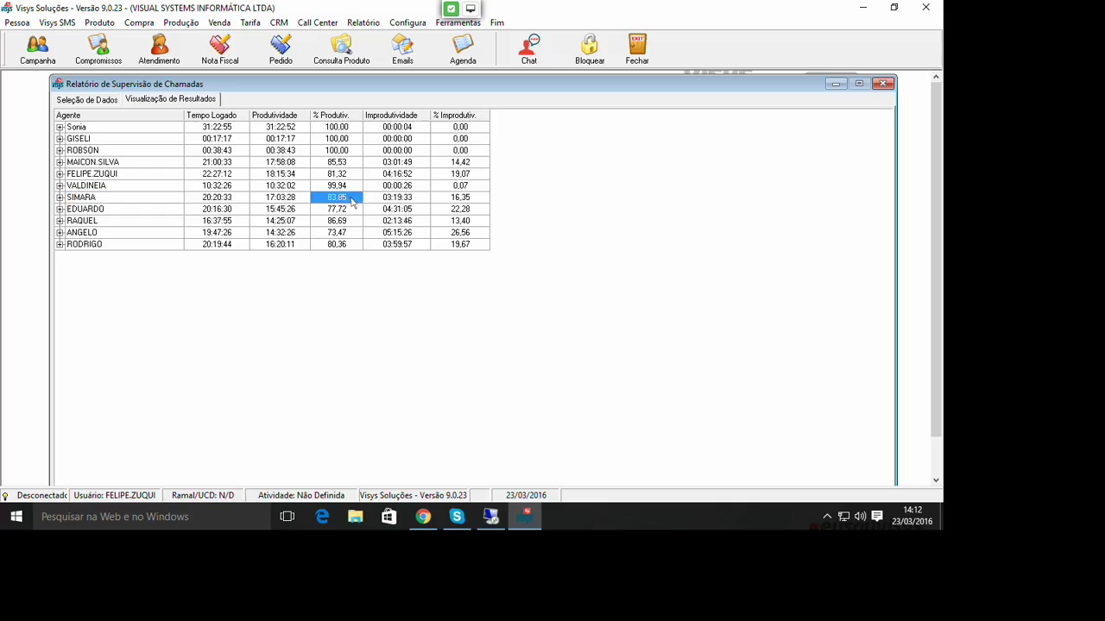
pyautogui.click(470, 200)
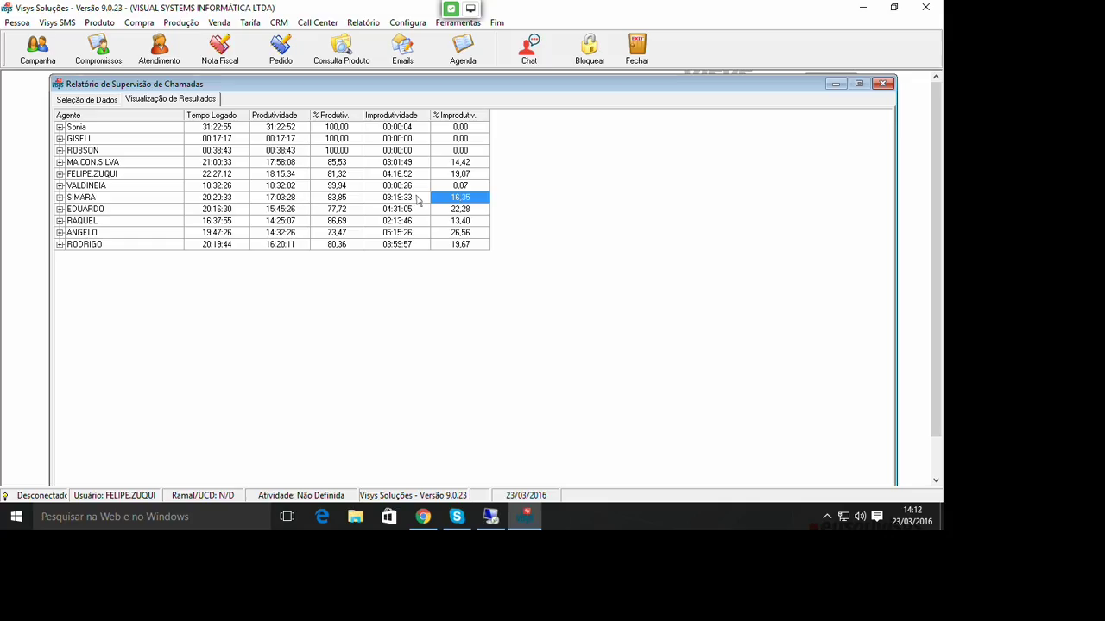
pyautogui.click(401, 201)
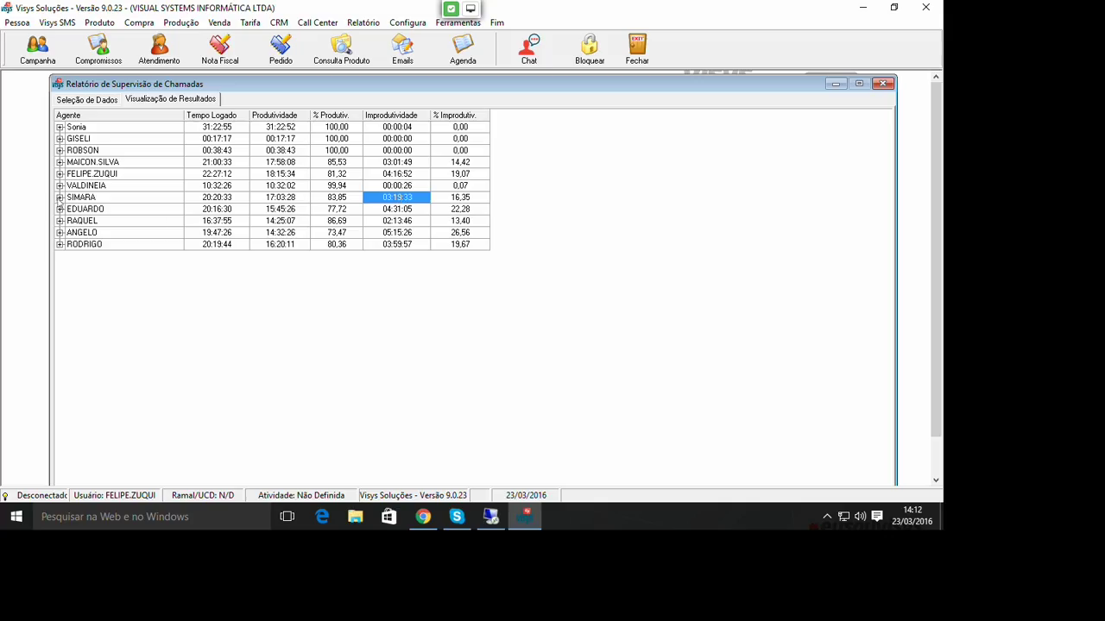
# - Expand the seventh agent's breakdown and inspect the unproductive times for Ramal Fora do Gancho and the Água, Banheiro, Almoço and Café pauses
pyautogui.click(59, 198)
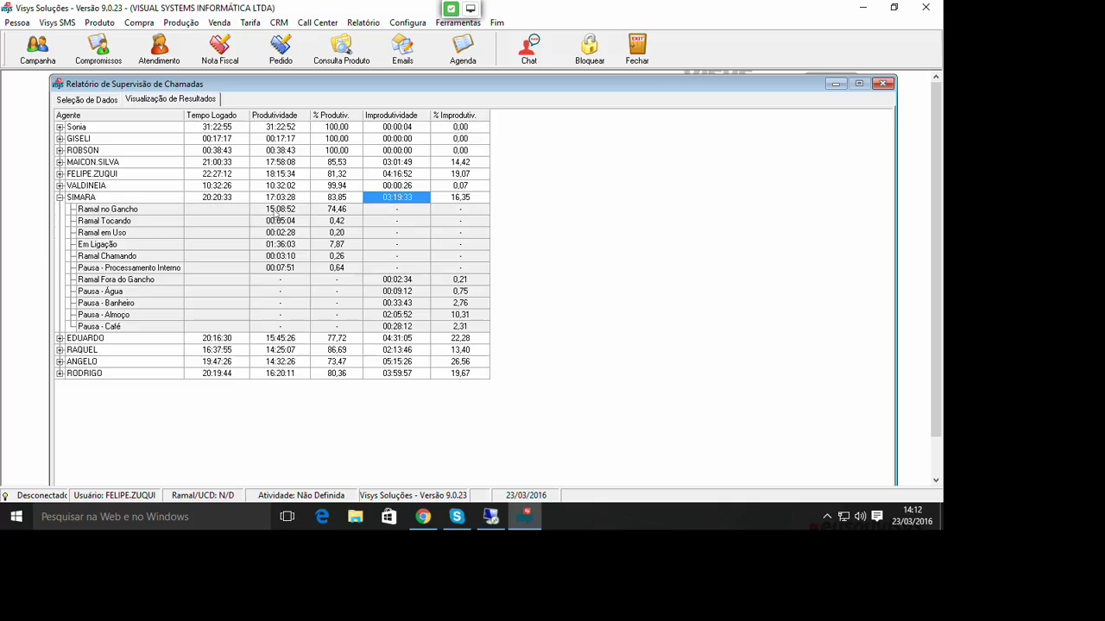
pyautogui.click(405, 281)
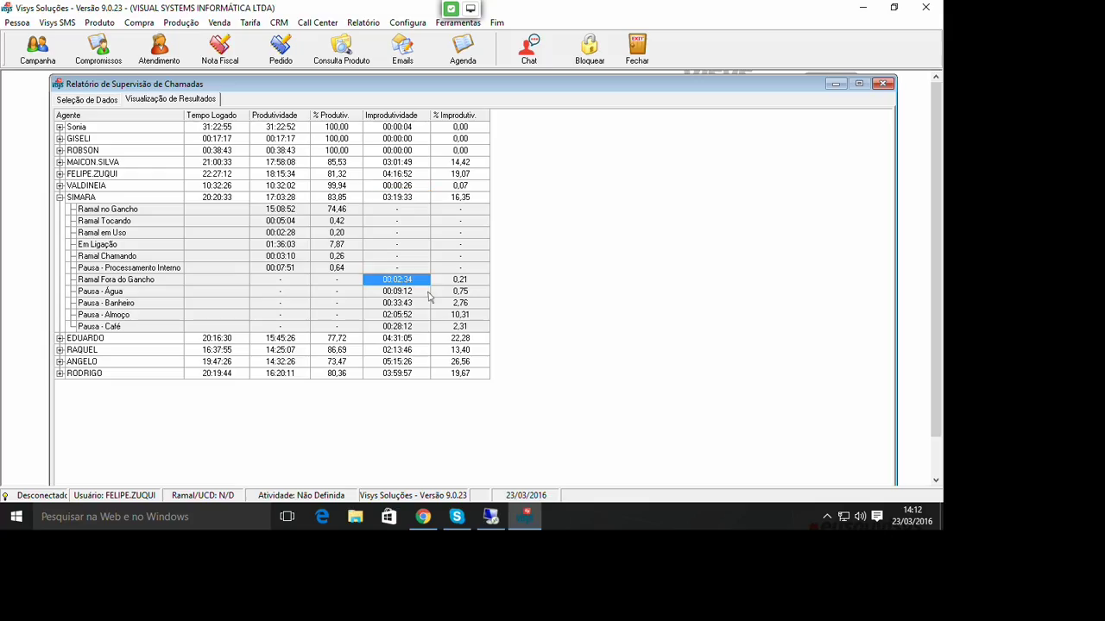
pyautogui.click(406, 295)
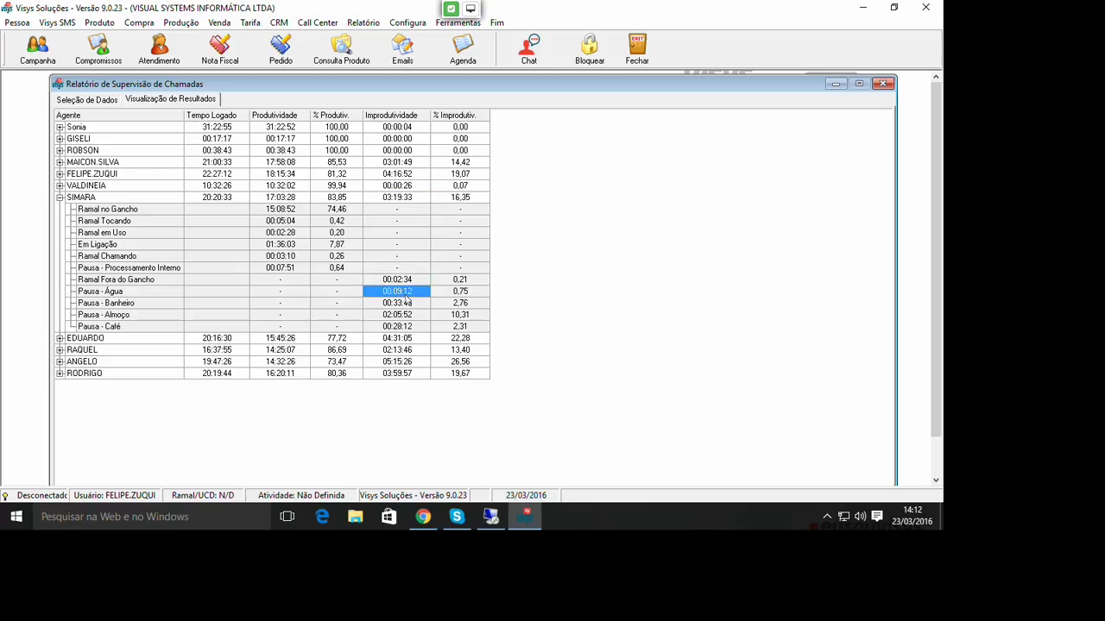
pyautogui.click(415, 307)
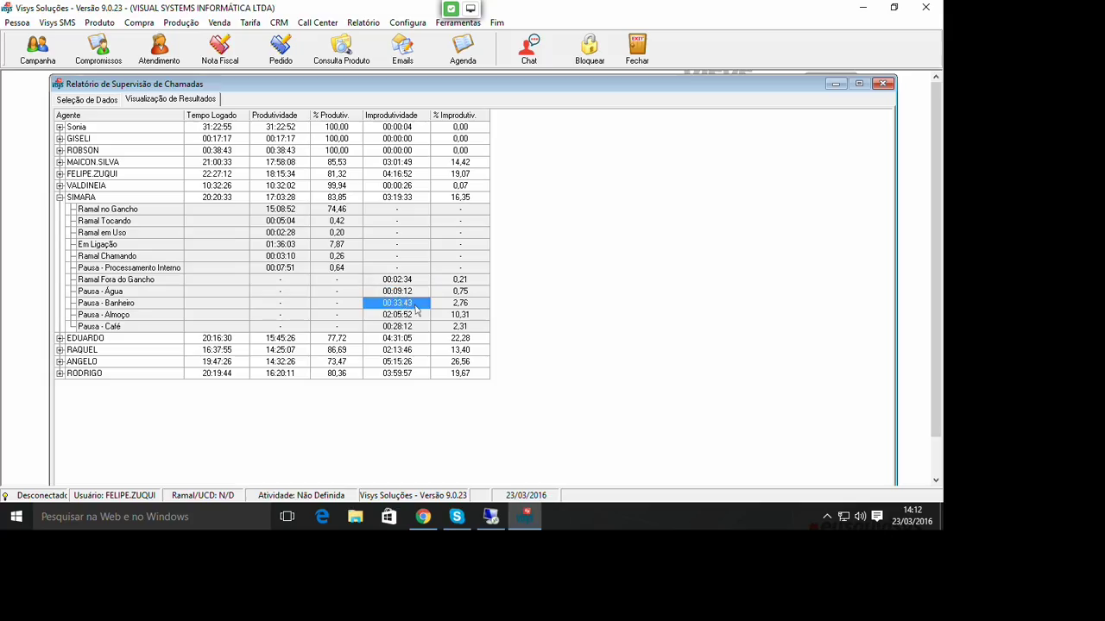
pyautogui.click(397, 316)
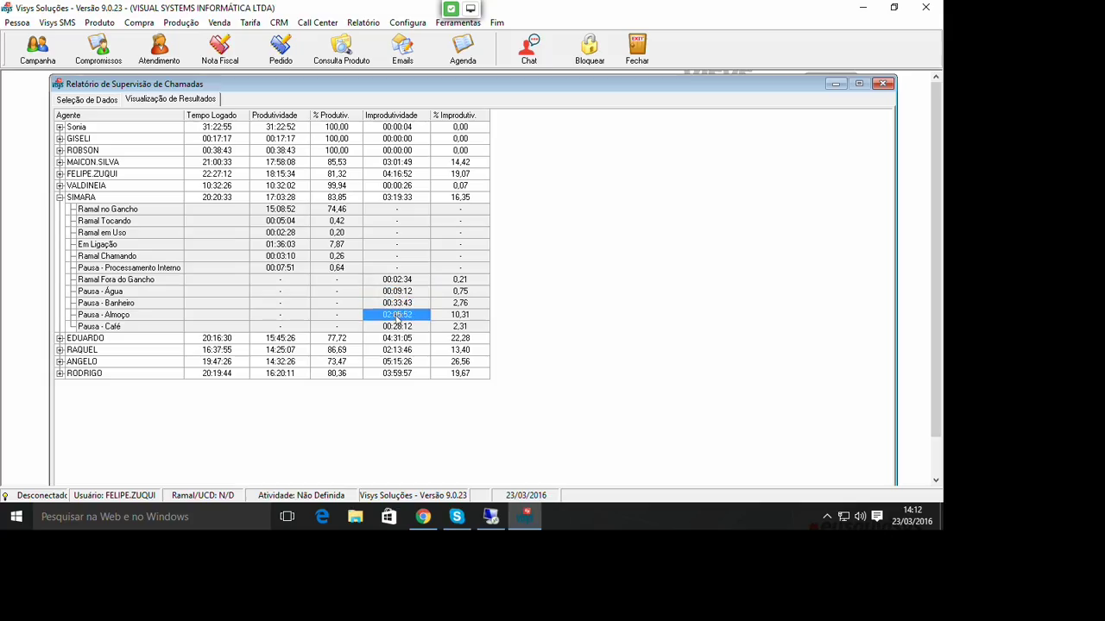
pyautogui.click(408, 328)
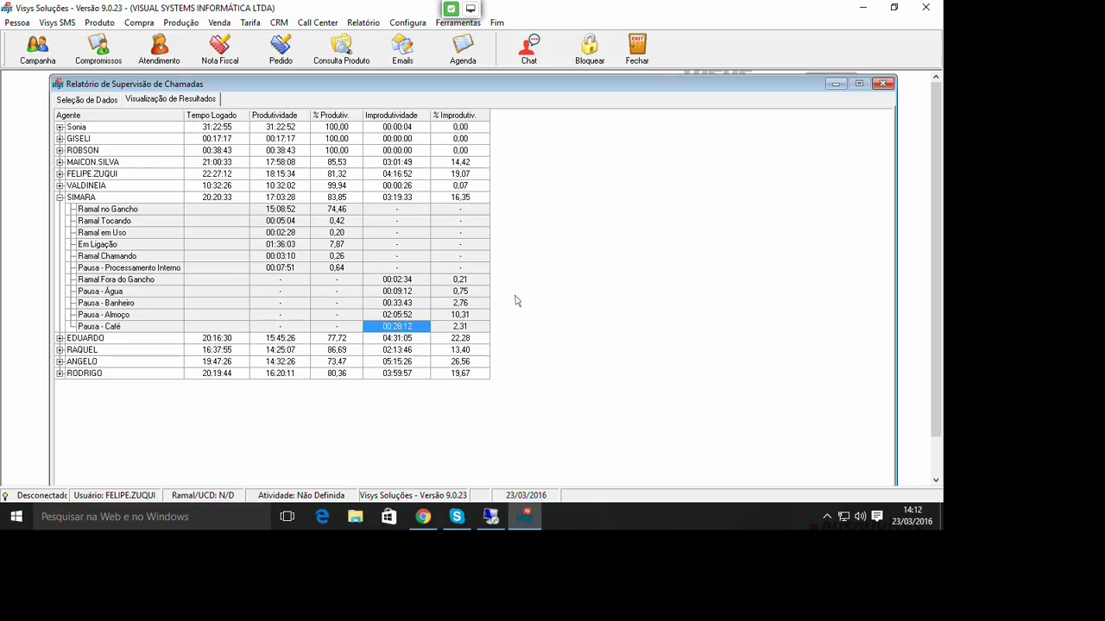
# - Return to the data selection, collapse the Produtividade group and examine the Tempo médio por Agente and Tempo médio por Equipe parameters
pyautogui.click(88, 101)
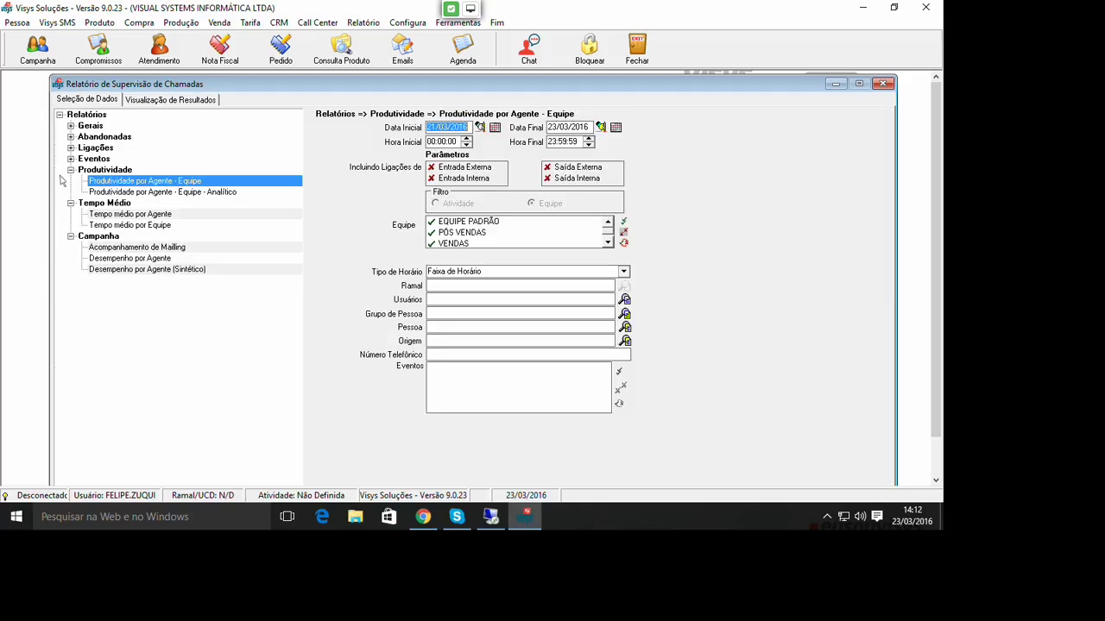
pyautogui.click(71, 171)
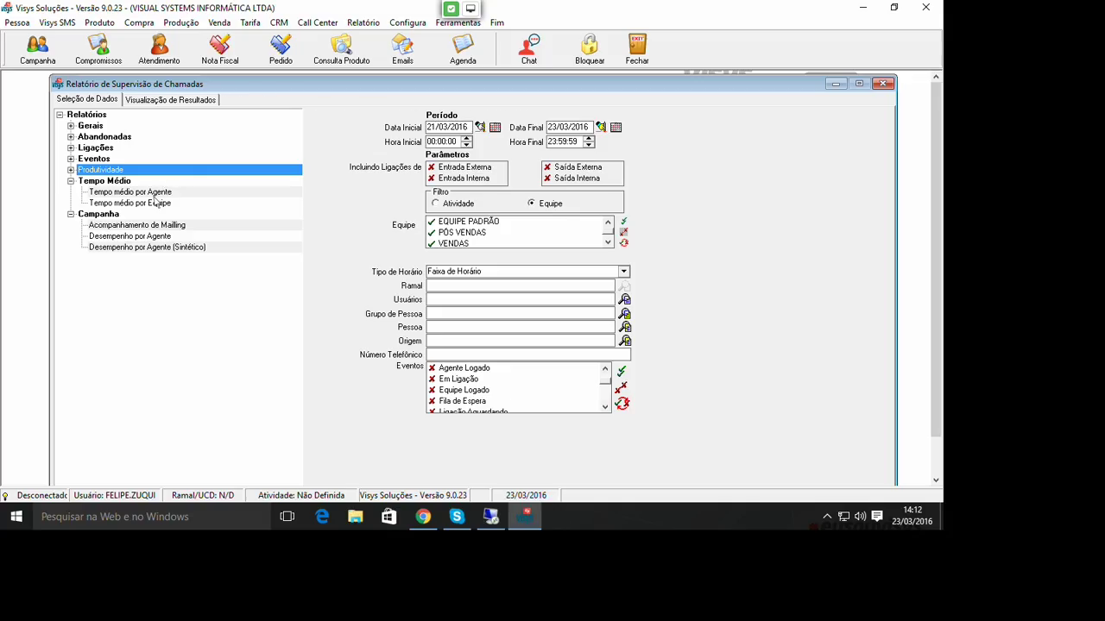
pyautogui.click(156, 193)
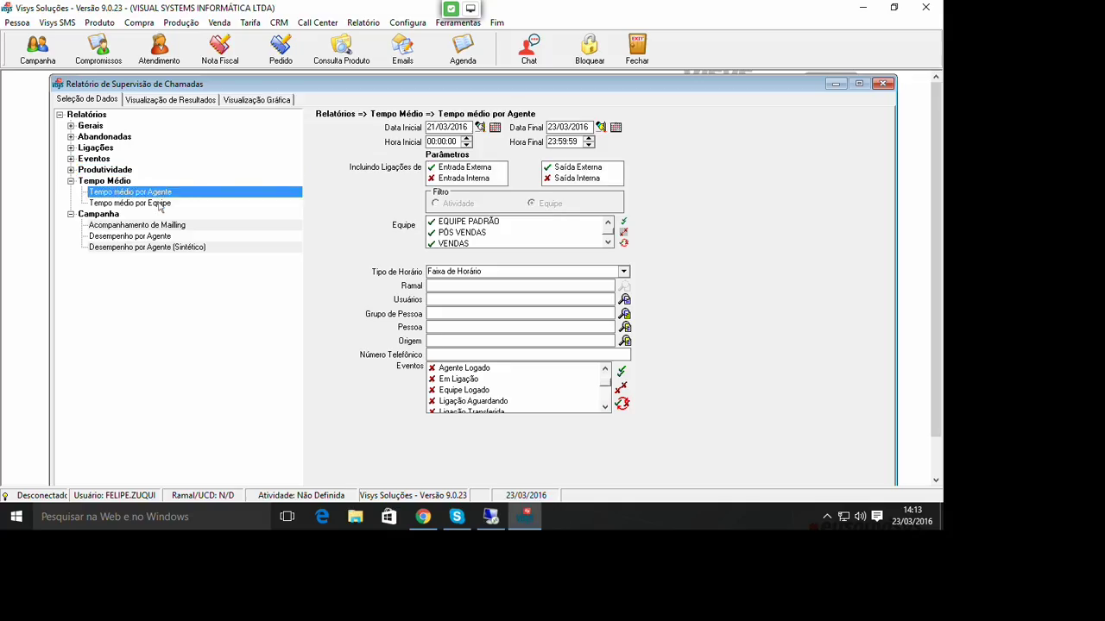
pyautogui.click(160, 203)
pyautogui.click(151, 196)
# - Collapse the Tempo Médio group and examine the parameters of Acompanhamento de Mailling, Desempenho por Agente and Desempenho por Agente (Sintético)
pyautogui.click(72, 181)
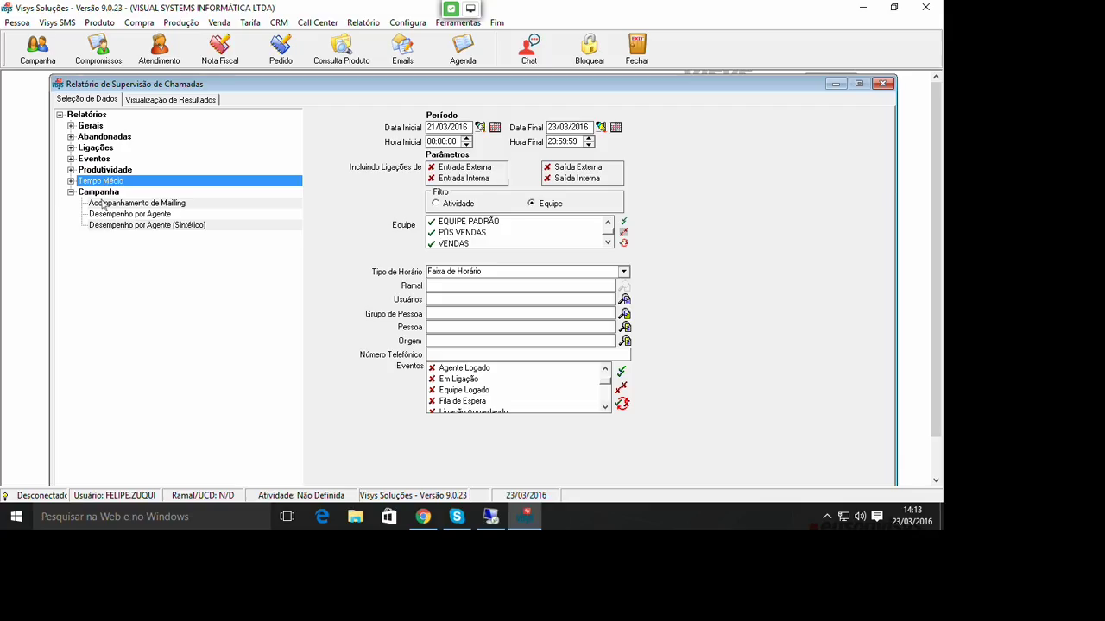
pyautogui.click(195, 207)
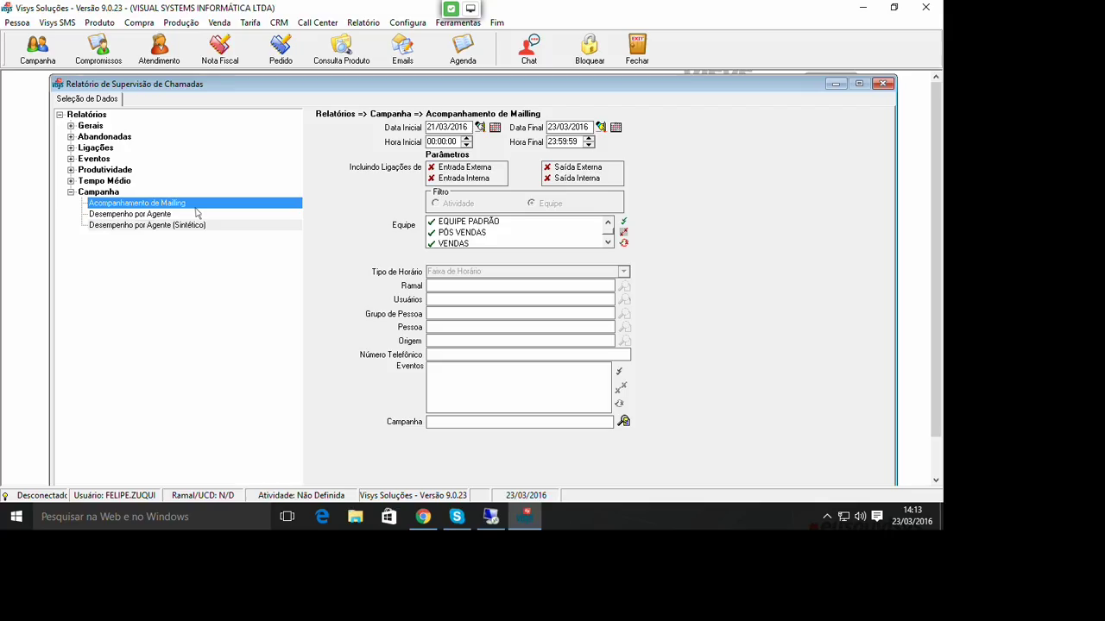
pyautogui.click(166, 216)
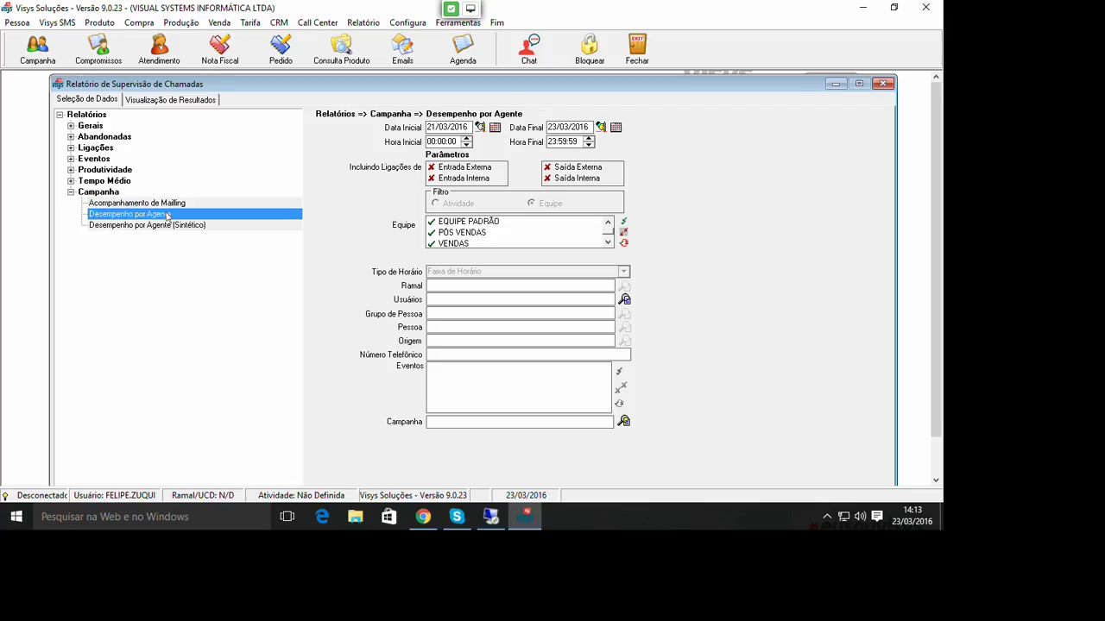
pyautogui.click(179, 226)
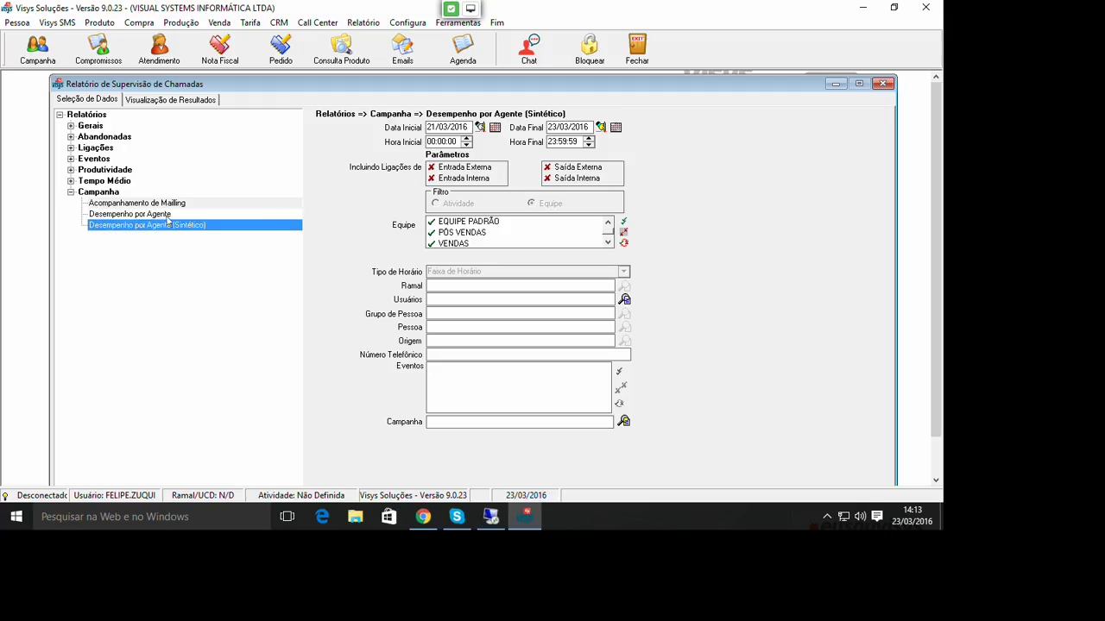
pyautogui.click(167, 215)
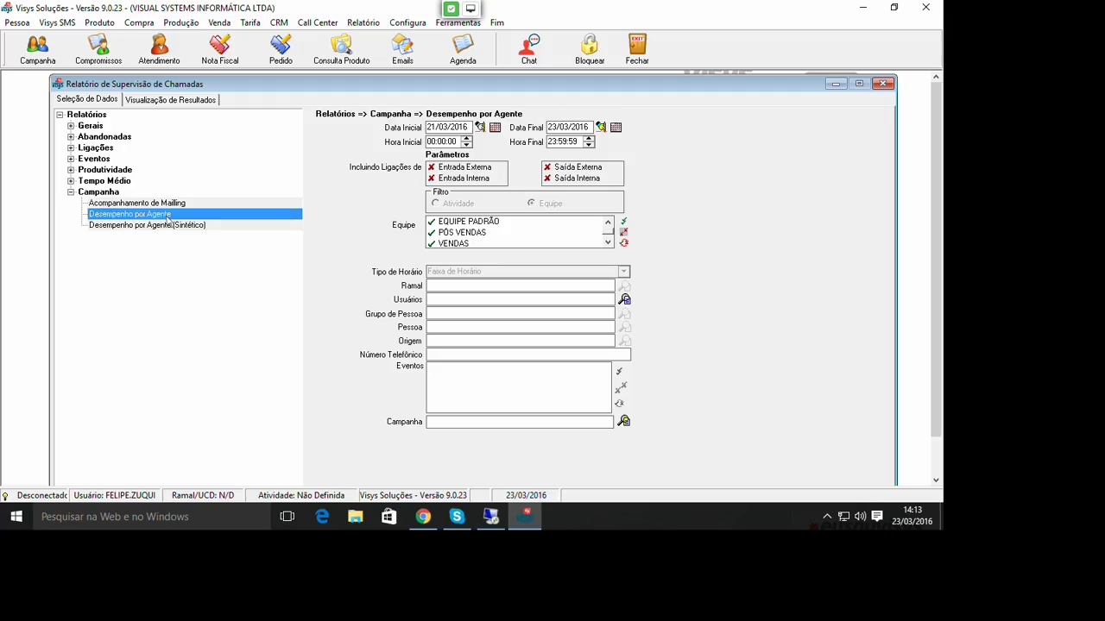